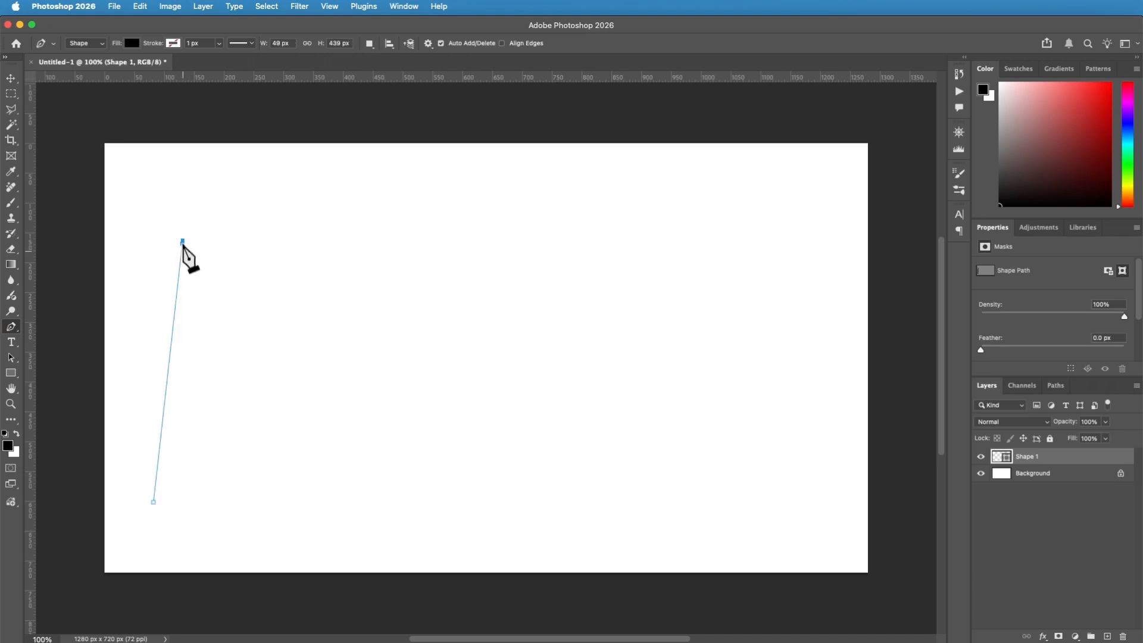
Complete the triangular spike with the Pen tool and shift its corner points to make it about 41 px wide and 432 px tall.
click(199, 500)
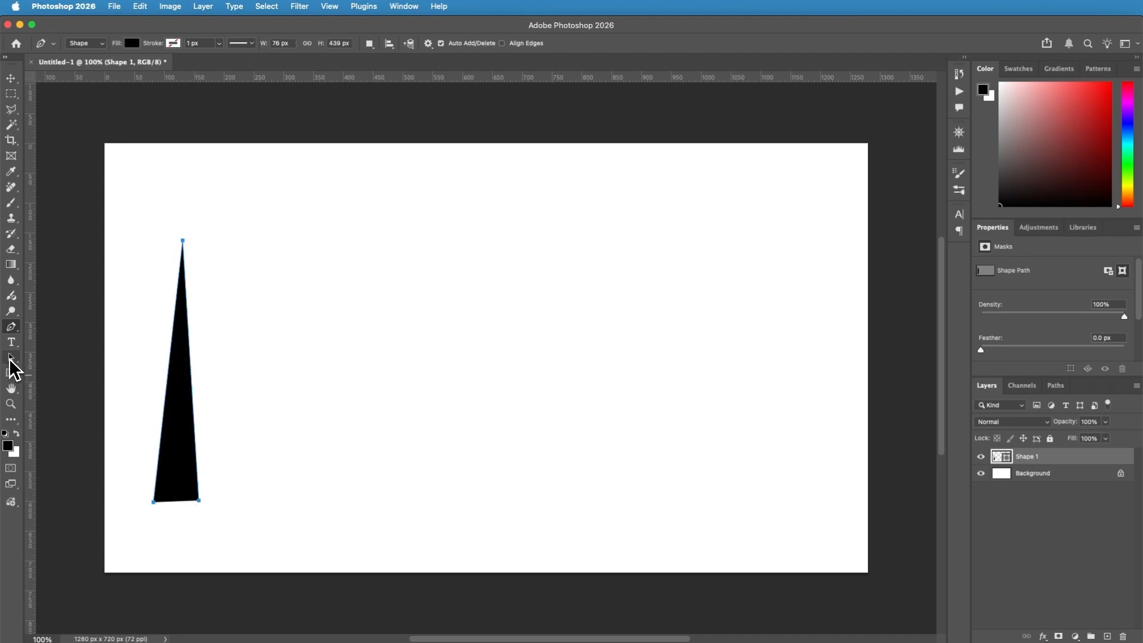
click(10, 361)
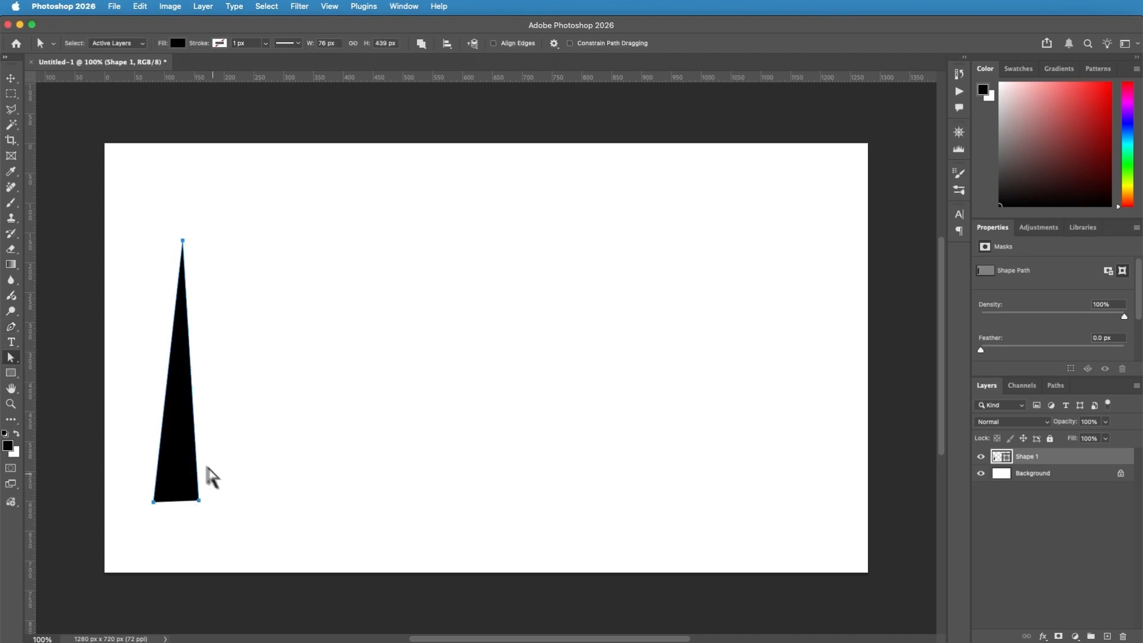
drag(178, 501, 177, 503)
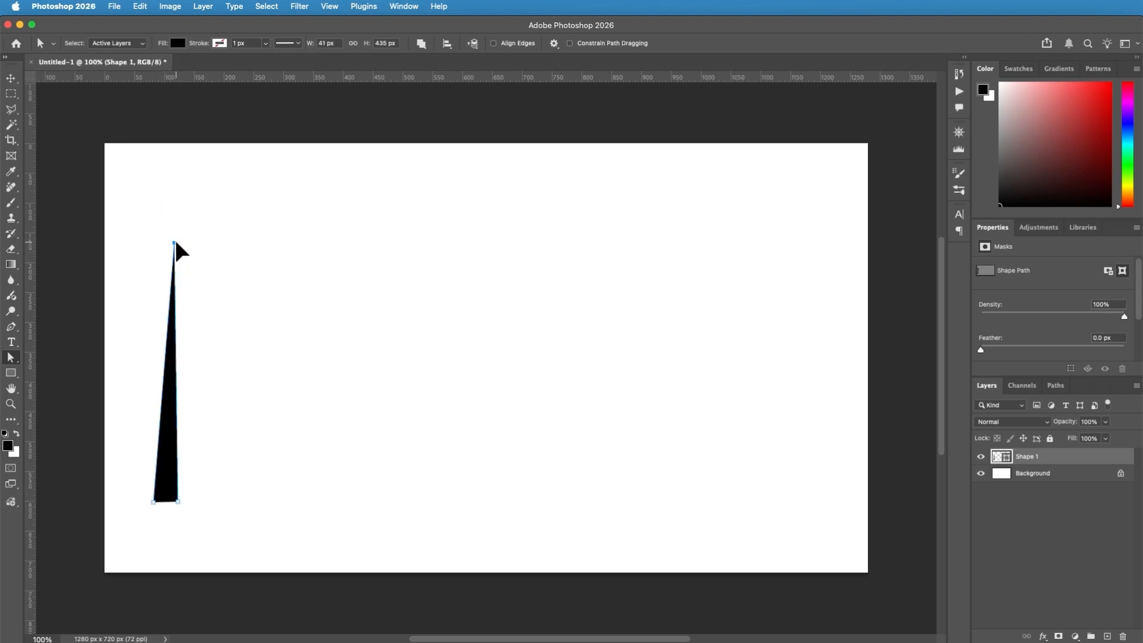
drag(169, 243, 168, 244)
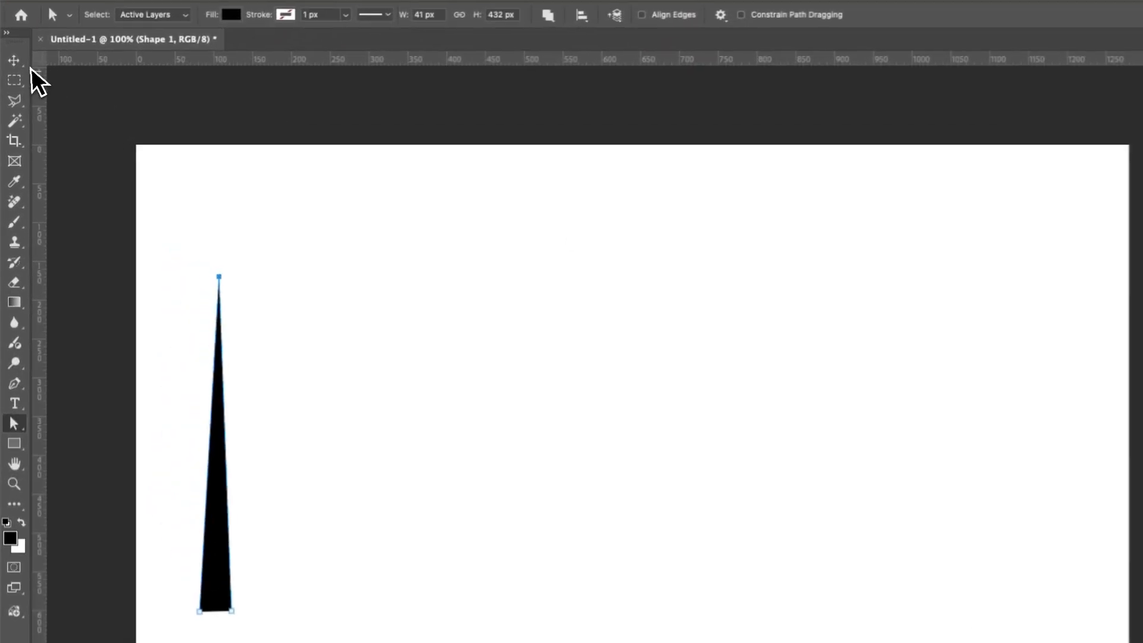
Transform the spike to about 71% of its width and stretch its tip up close to the canvas's upper edge.
click(18, 61)
key(ctrl+t)
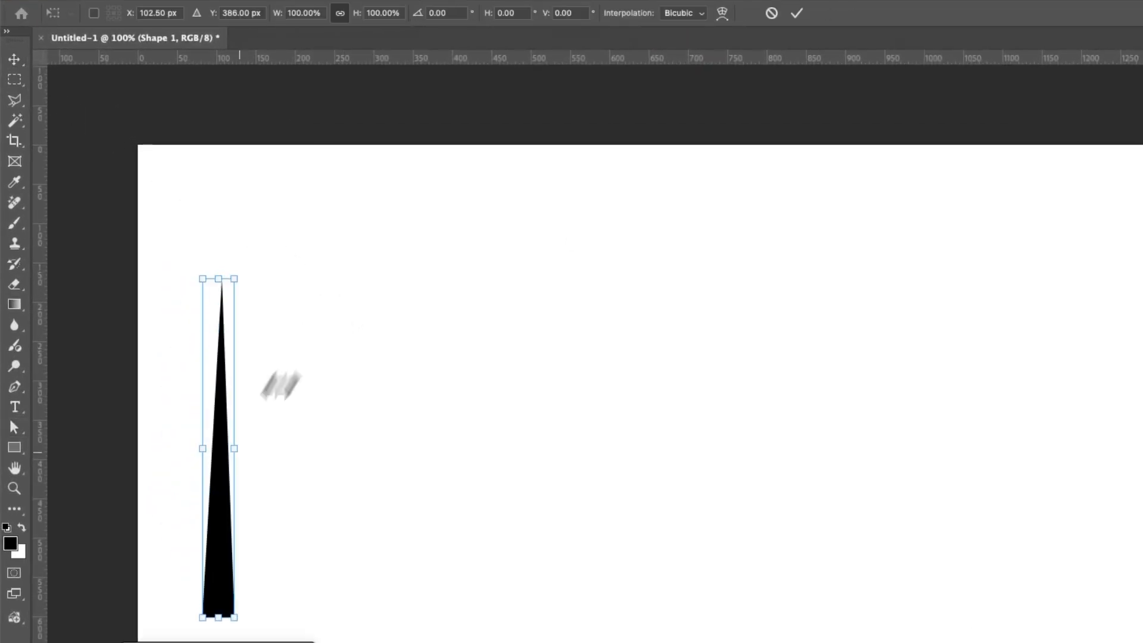
drag(232, 450, 224, 450)
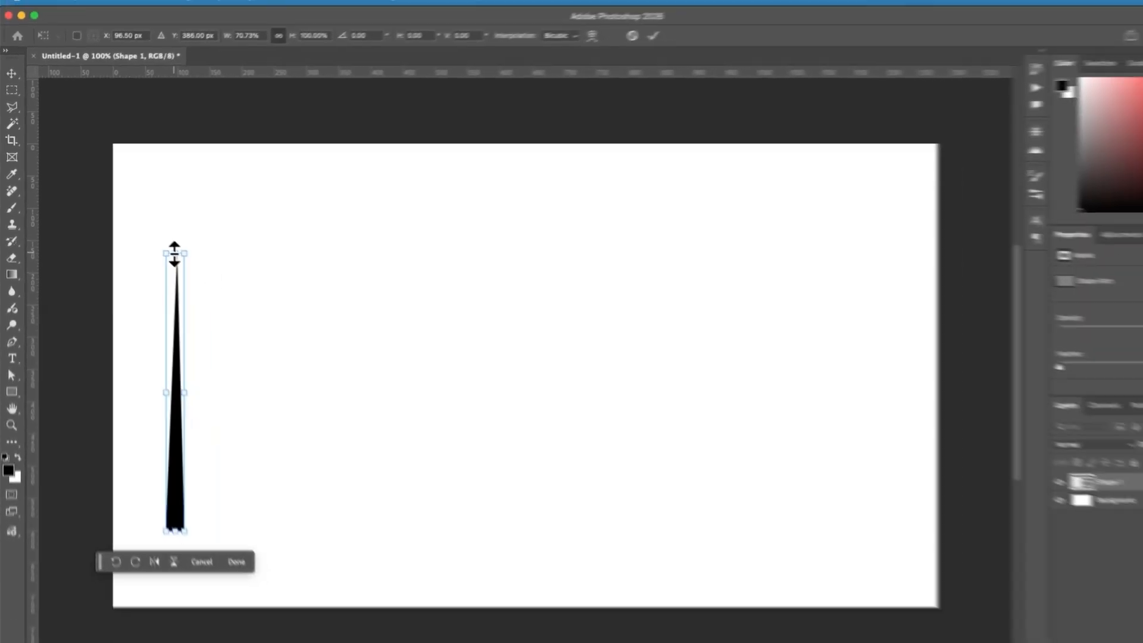
drag(214, 278, 214, 187)
click(371, 292)
Duplicate the spike layer ten times and move the topmost copy horizontally past the middle of the canvas.
click(158, 482)
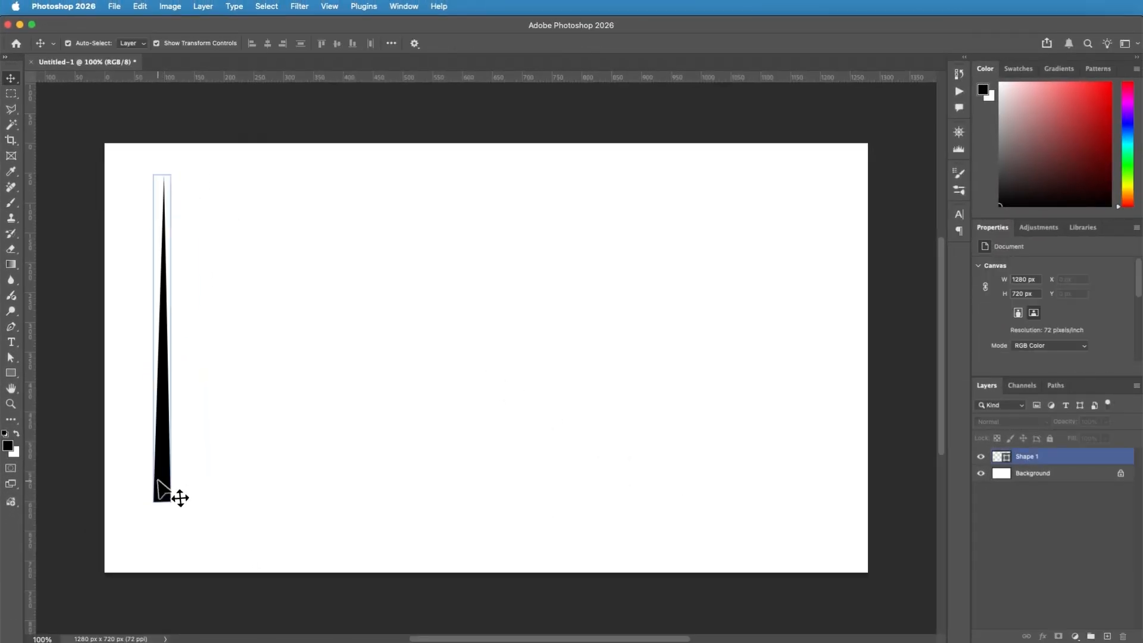
key(super+j)
key(super+j)
key(super+j)
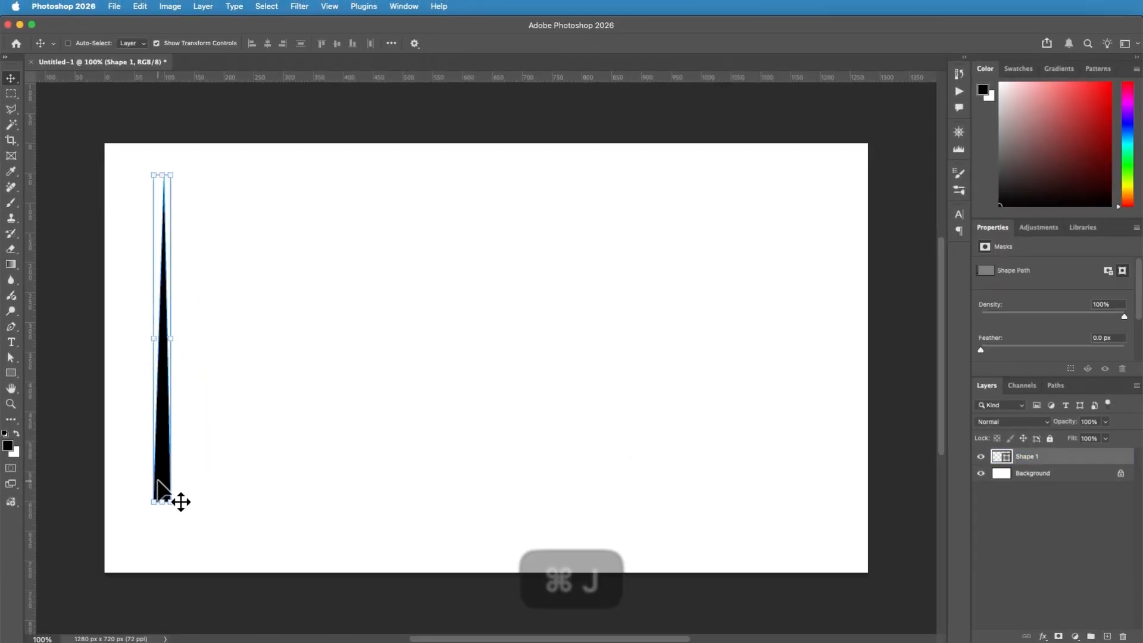
key(super+j)
key(super+j)
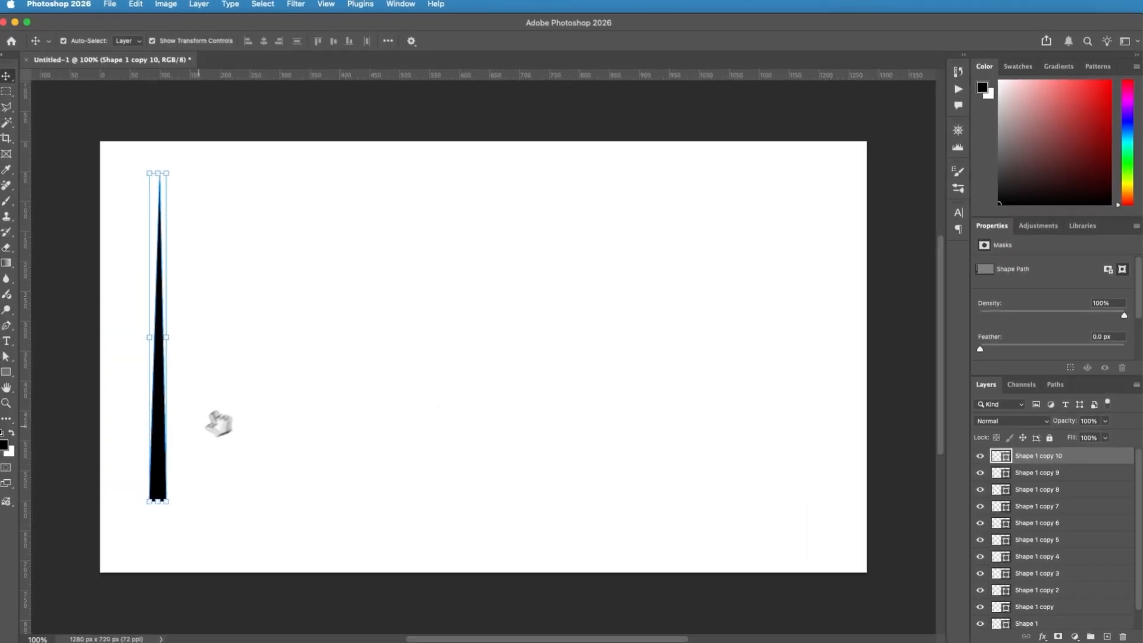
drag(164, 464, 632, 466)
Select all the spike layers and distribute them evenly by their horizontal centers.
click(1096, 473)
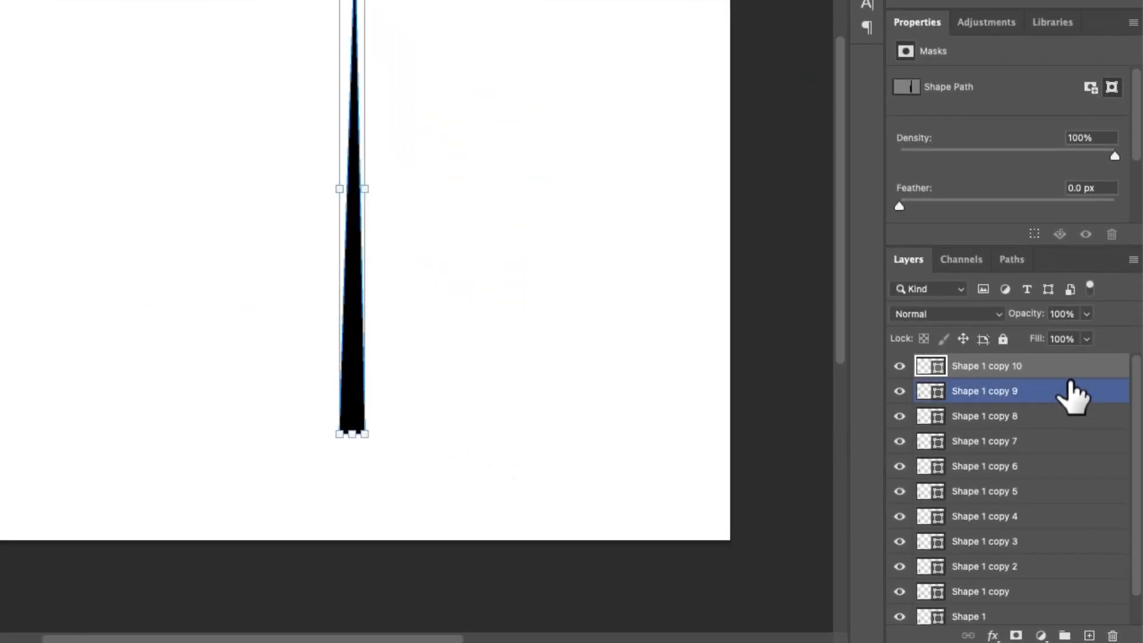
scroll(1093, 536, down, 1)
click(1093, 556)
click(1088, 588)
click(1064, 541)
click(1038, 587)
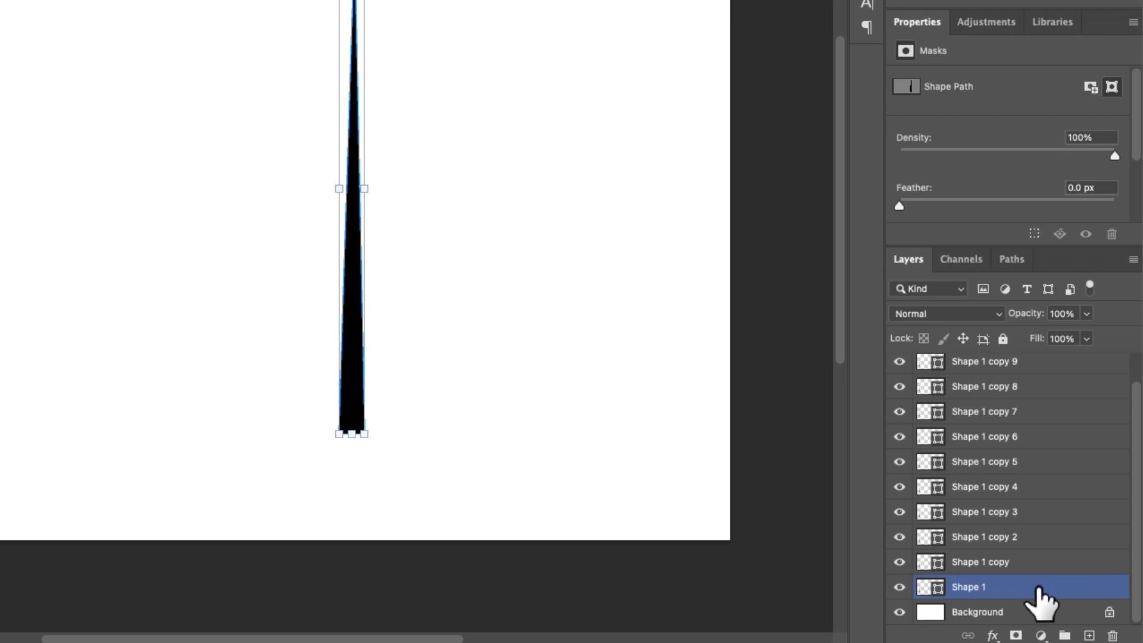
key(super+alt+a)
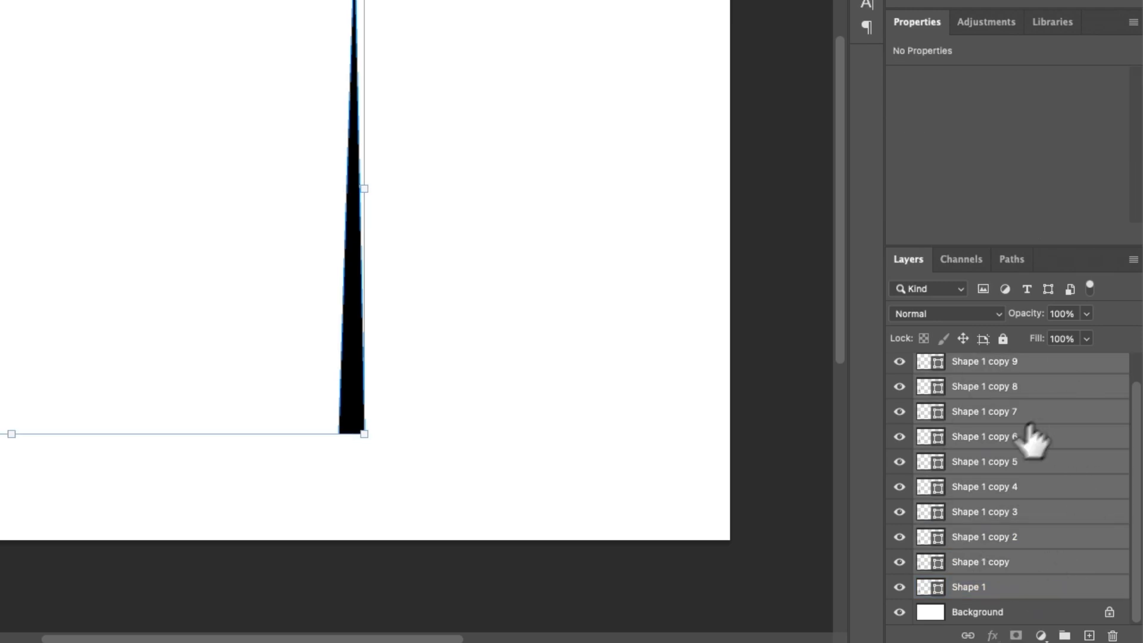
scroll(1030, 441, up, 1)
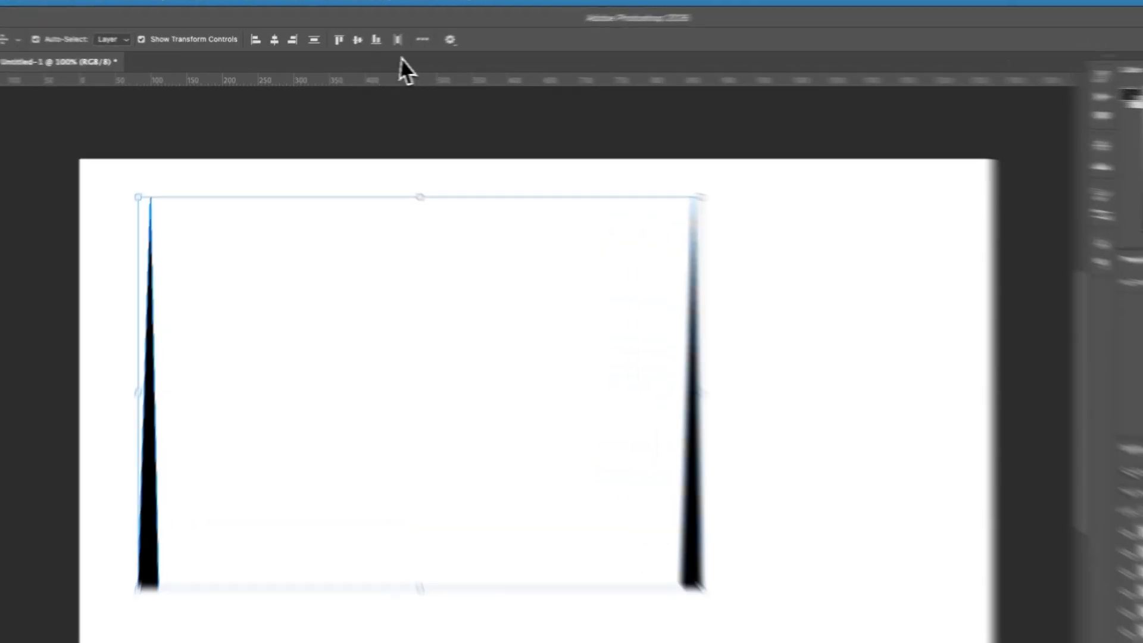
click(391, 43)
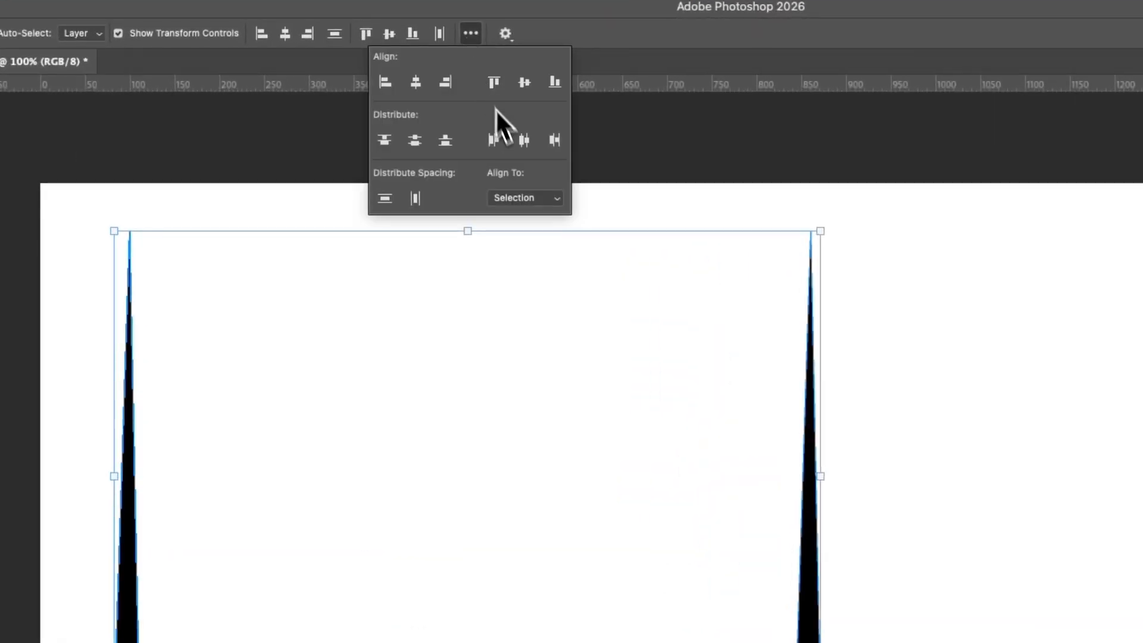
click(523, 148)
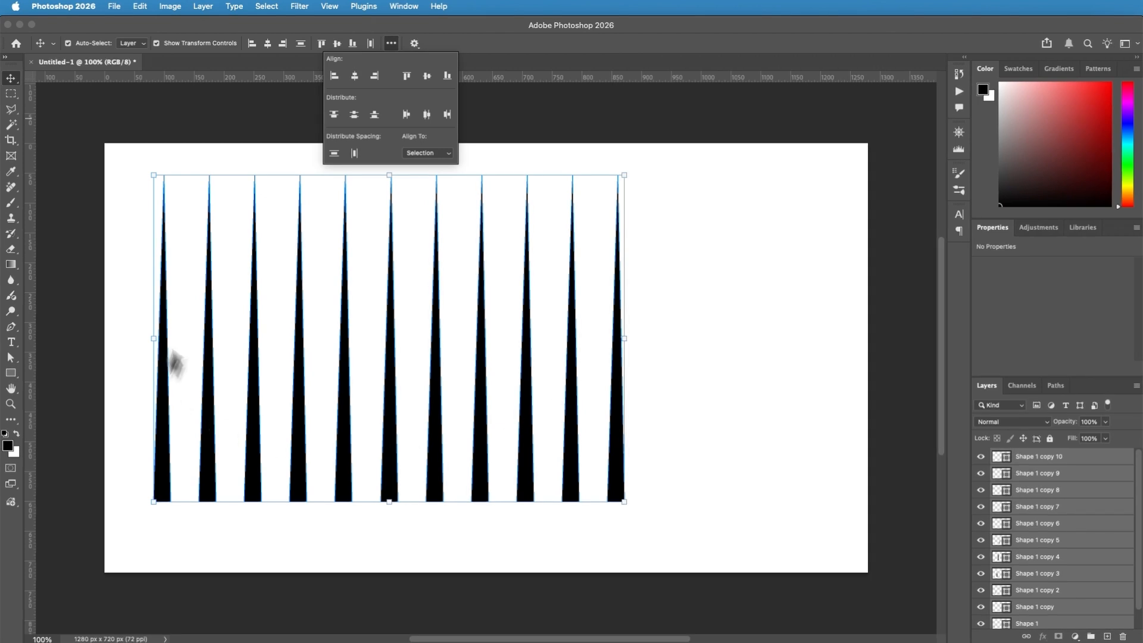
click(366, 305)
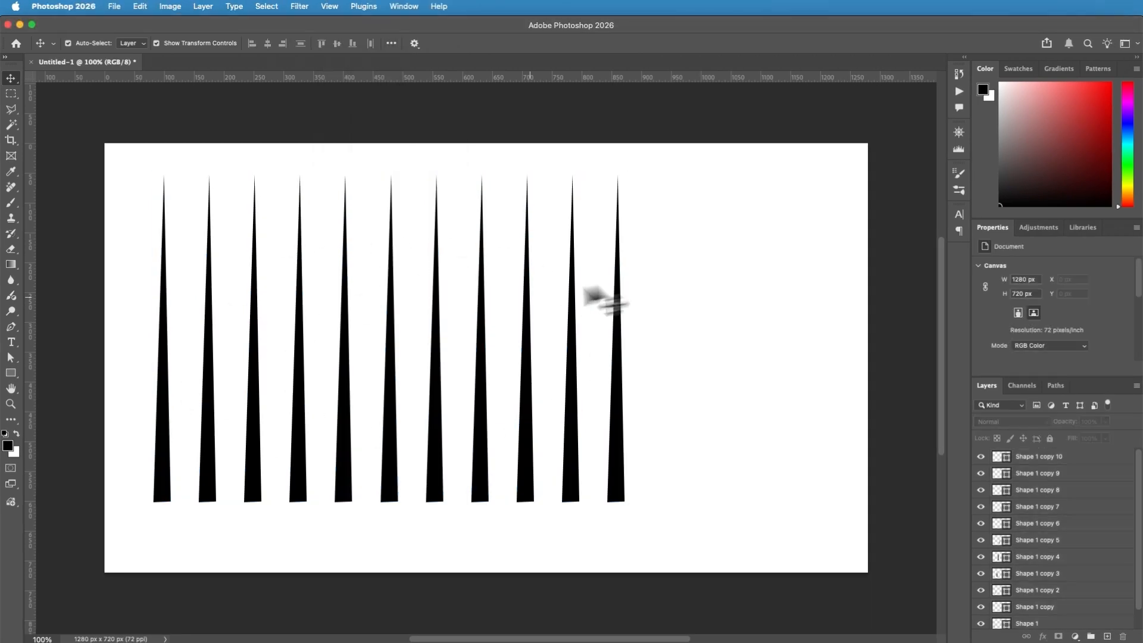
Shorten every second spike to about 77% of its height, keeping the bases on the same line.
click(209, 389)
shift+click(302, 403)
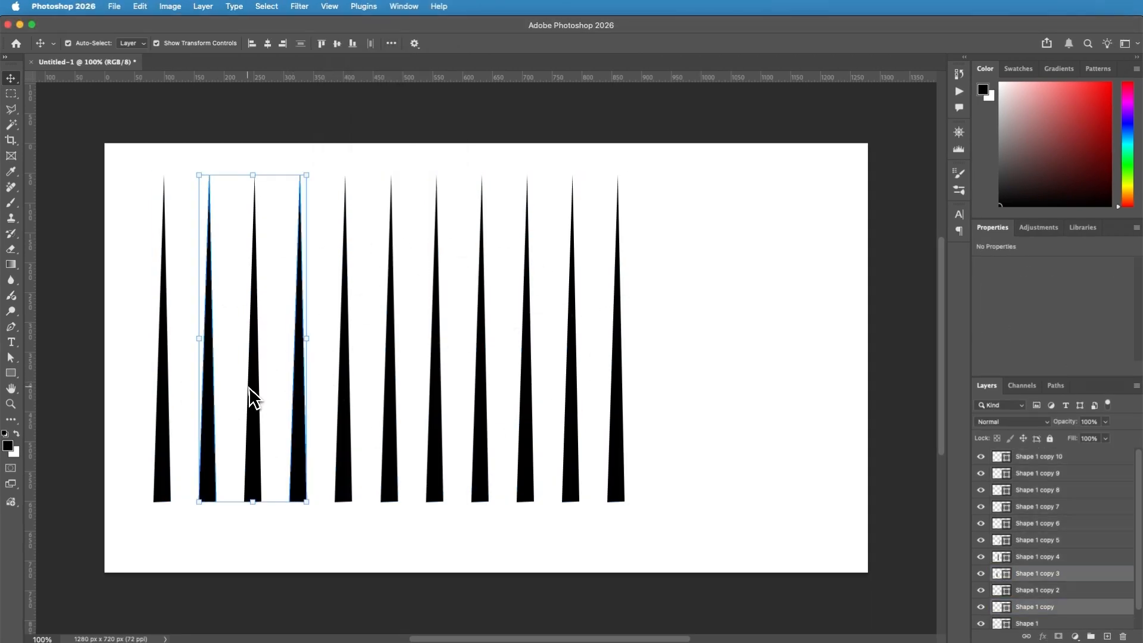
shift+click(393, 406)
shift+click(482, 406)
shift+click(570, 388)
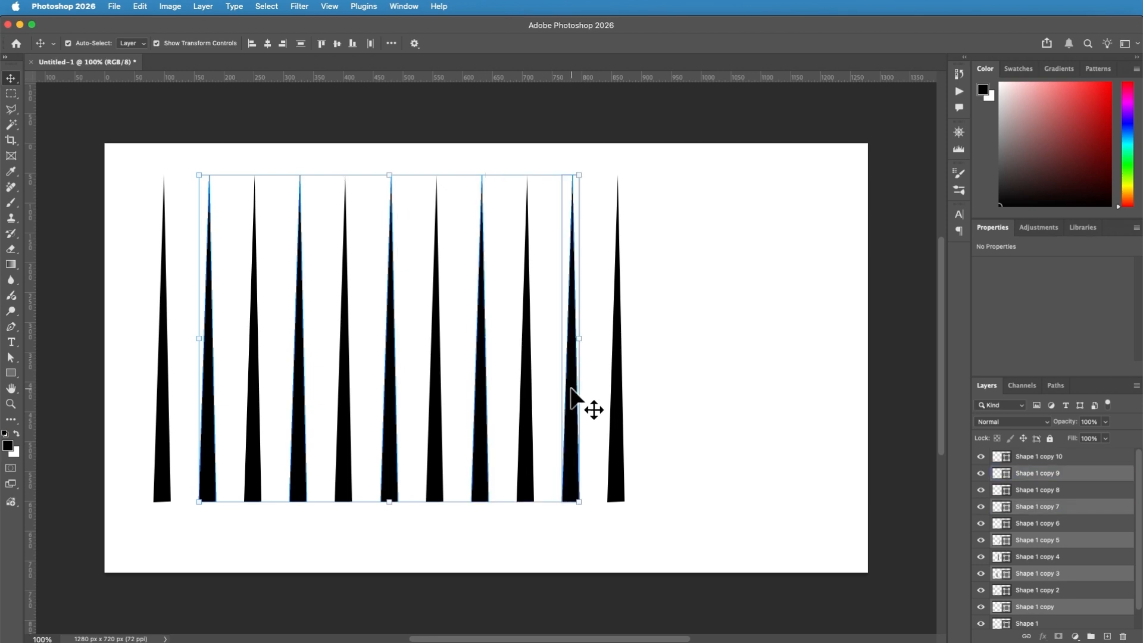
drag(385, 175, 392, 248)
key(Return)
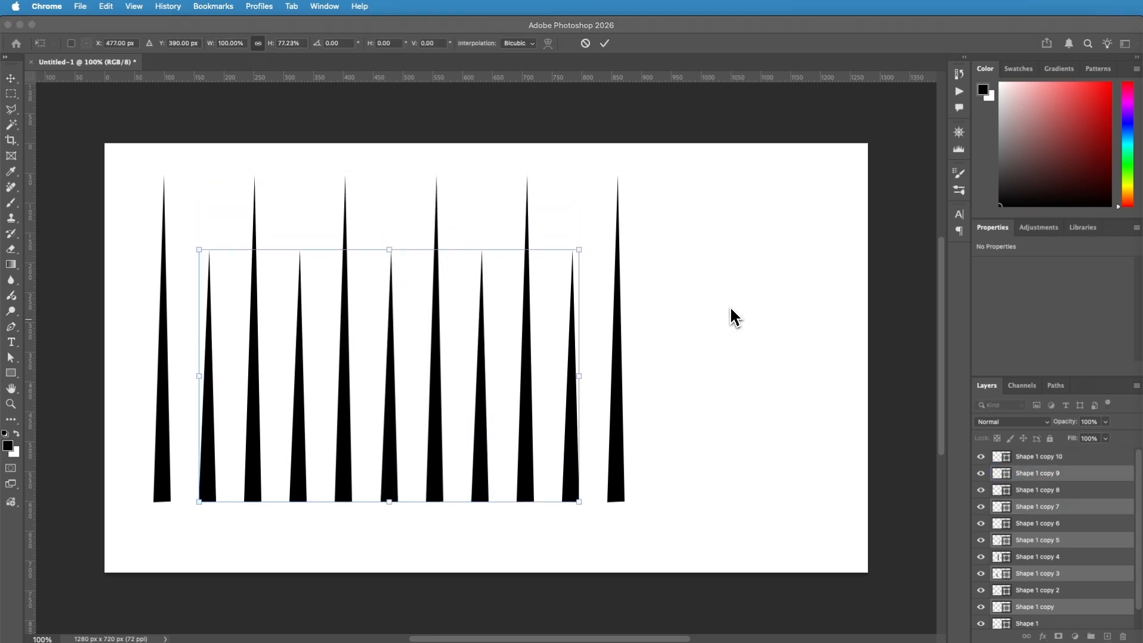
click(706, 316)
Move several spikes sideways for irregular spacing and squeeze the whole row horizontally to less than half its width.
drag(207, 480, 237, 490)
drag(338, 489, 330, 489)
drag(441, 499, 418, 498)
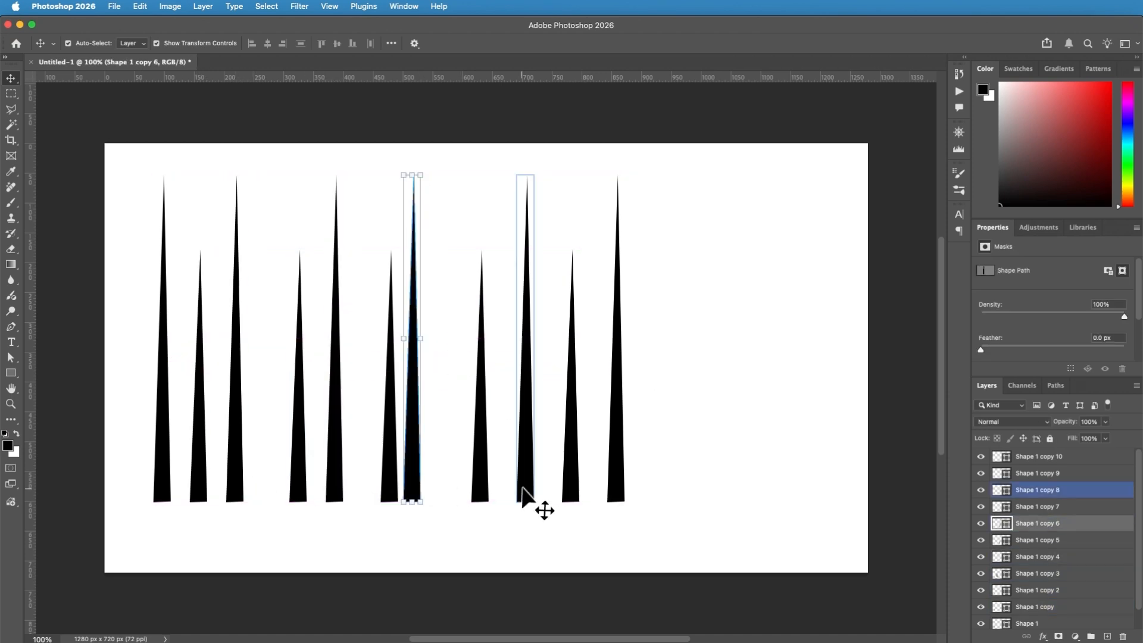
drag(529, 503, 505, 503)
drag(801, 164, 100, 534)
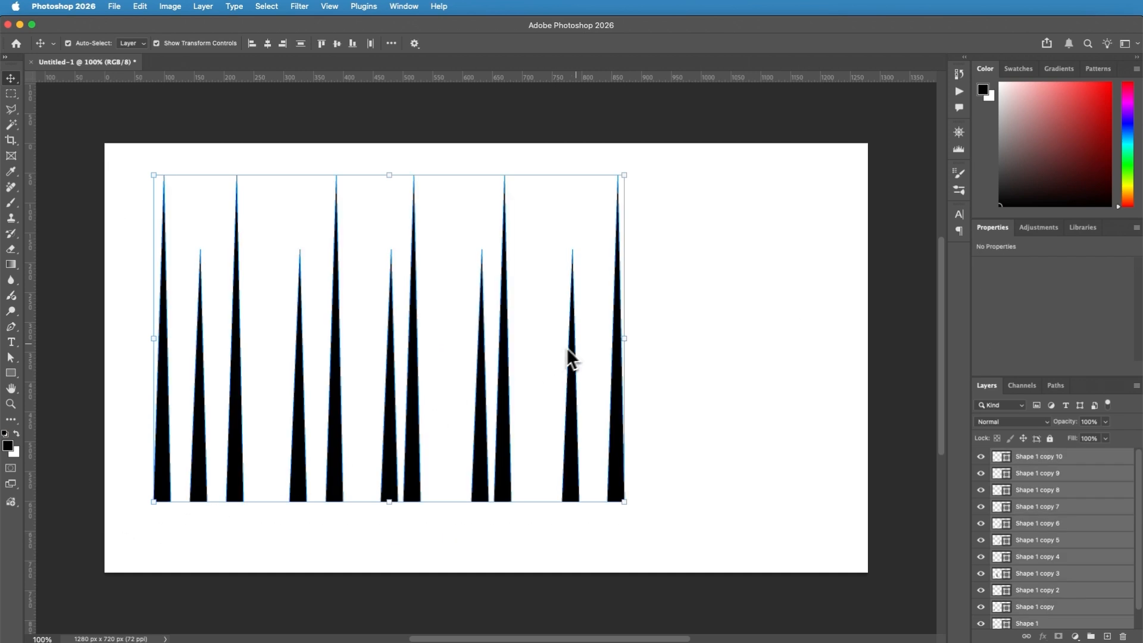
drag(625, 340, 357, 361)
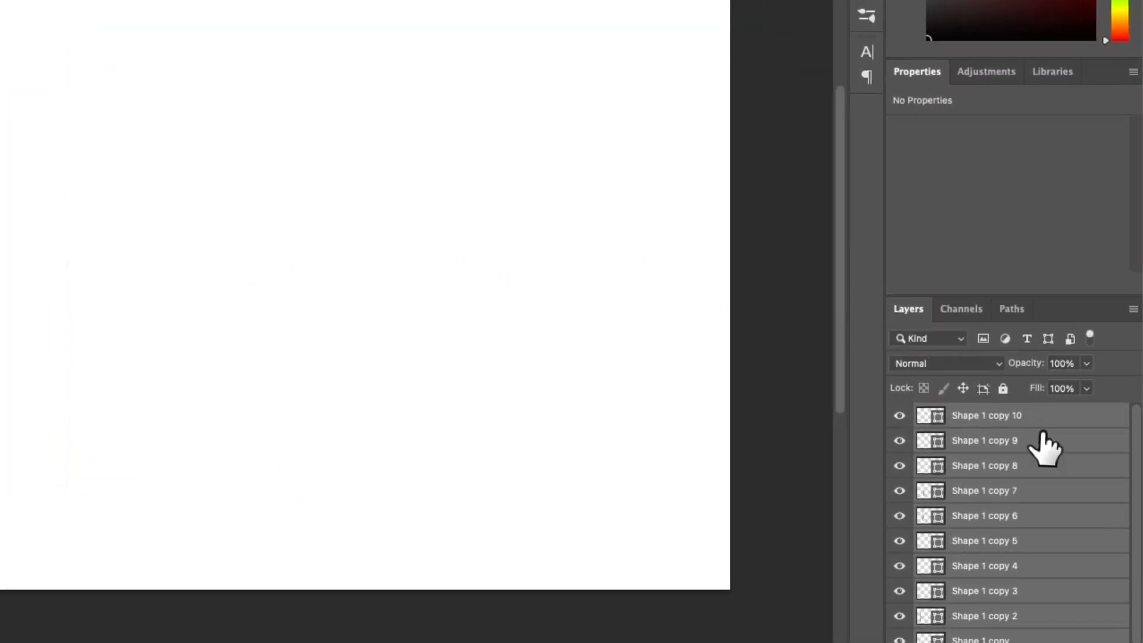
Duplicate the row of spikes three times, placing each copy beside the previous one until the row runs past the canvas edge.
key(super+j)
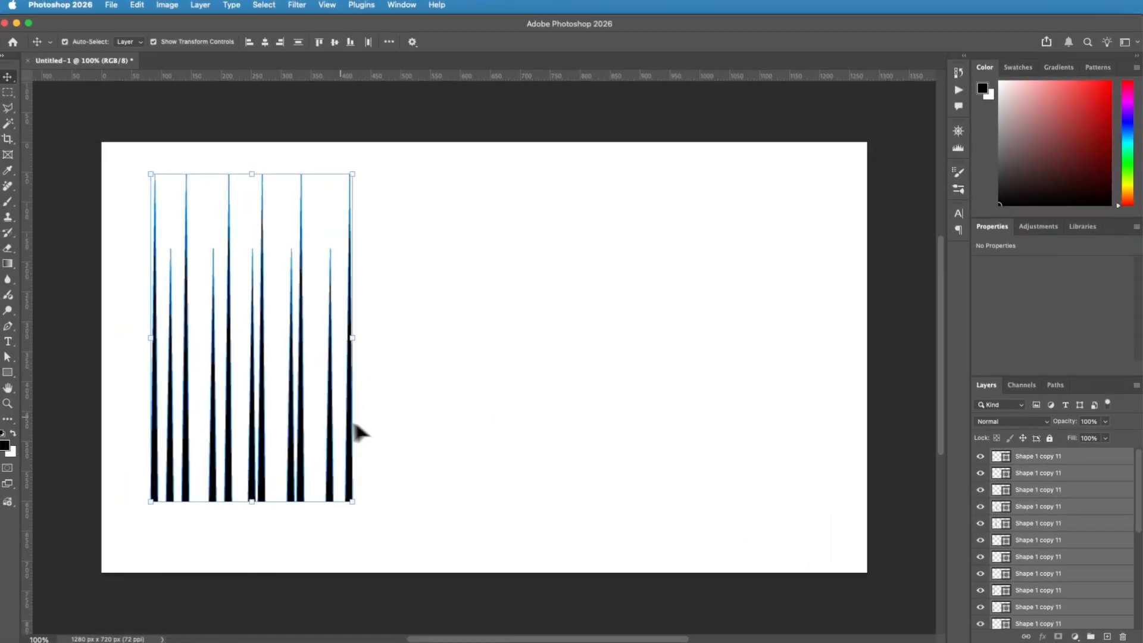
drag(333, 464, 543, 465)
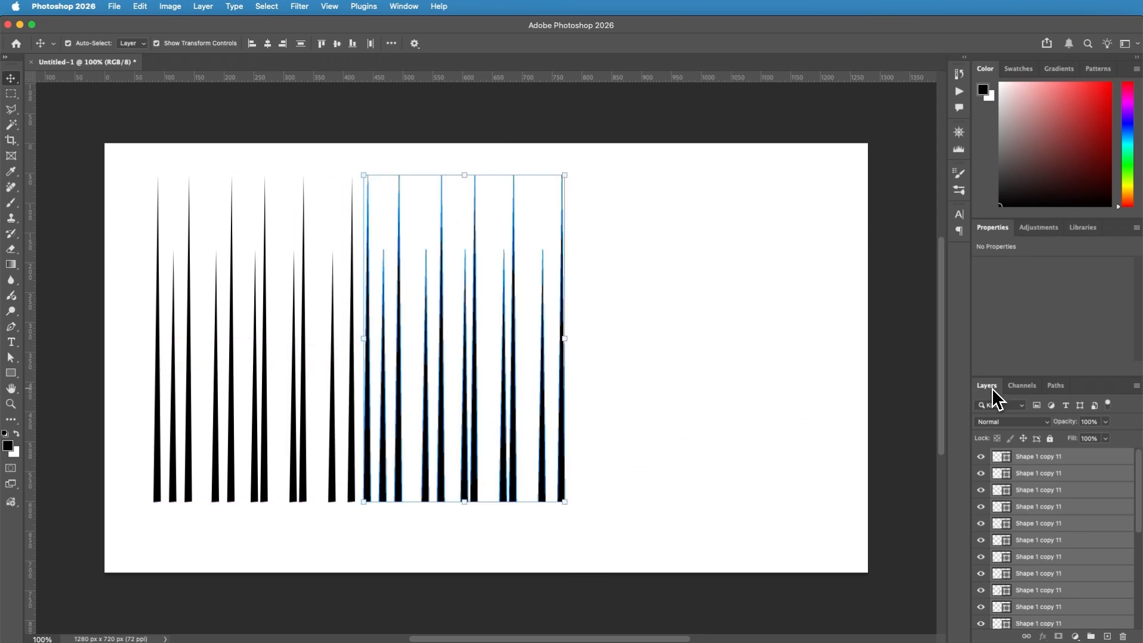
key(super+j)
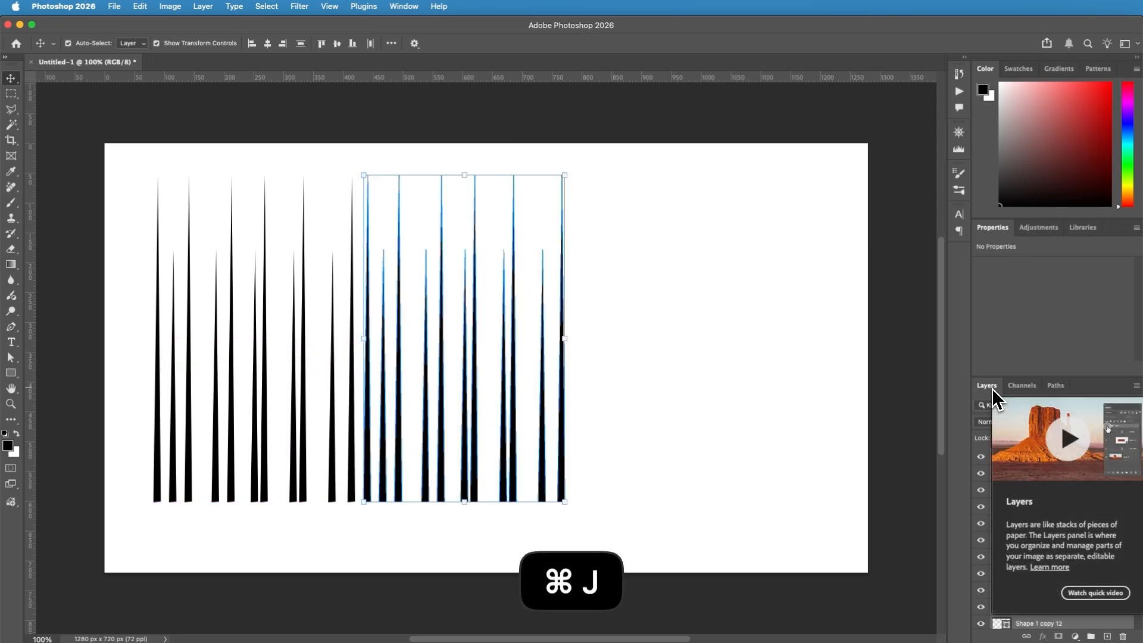
click(563, 494)
drag(564, 494, 774, 496)
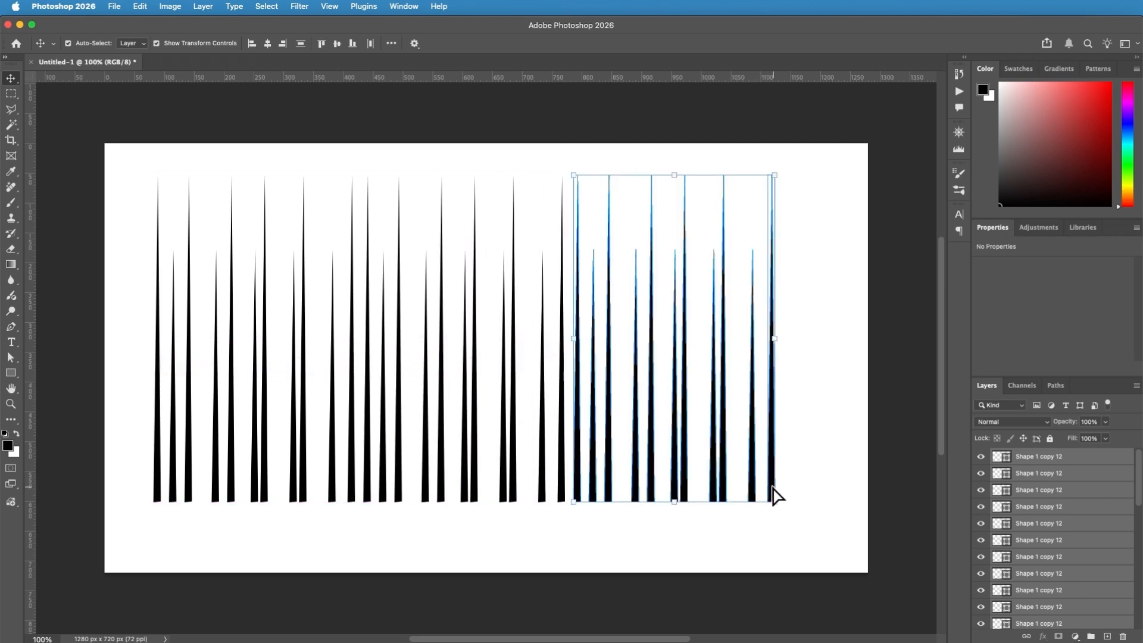
key(super+j)
drag(712, 484, 916, 488)
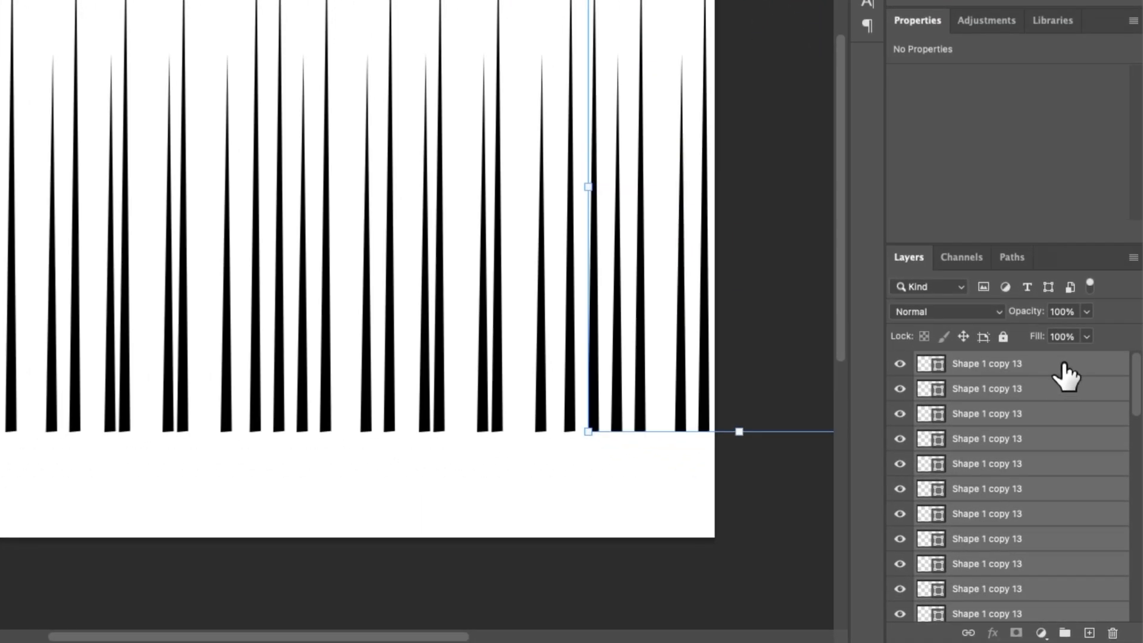
Select all the spike layers and merge them into a single shape layer.
click(1065, 372)
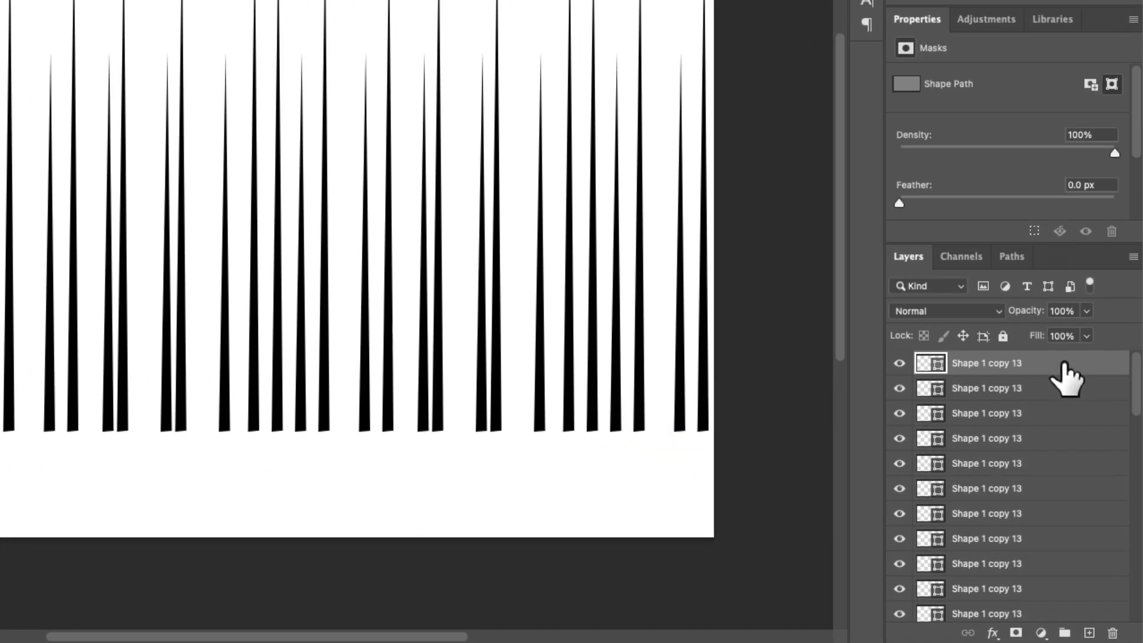
scroll(1059, 417, down, 10)
click(1059, 435)
click(1063, 534)
click(1068, 585)
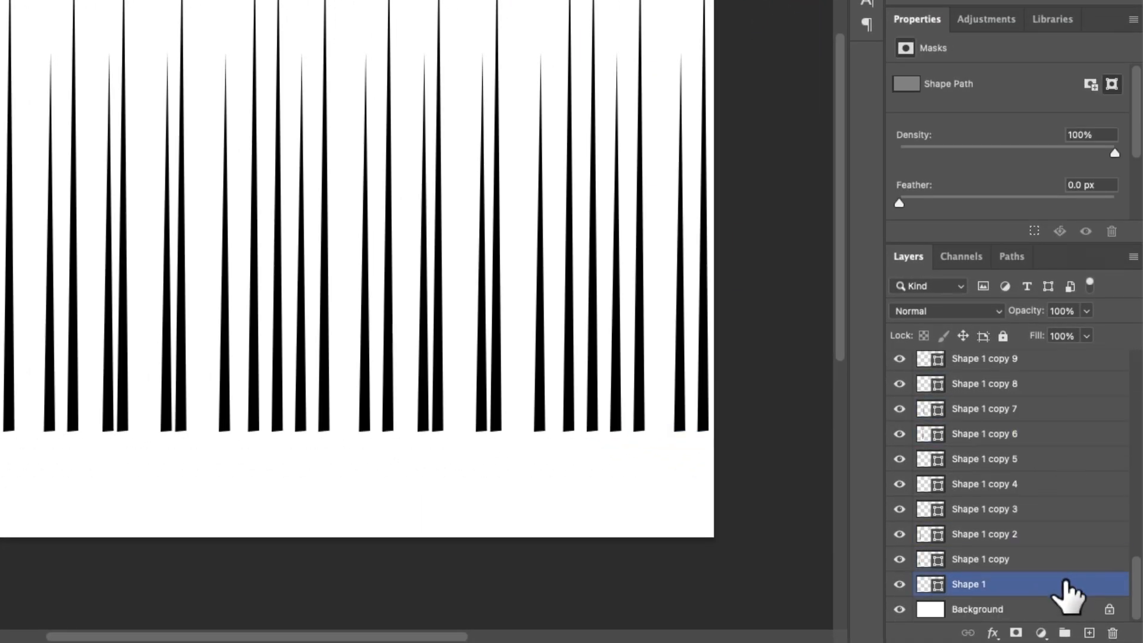
key(super+alt+a)
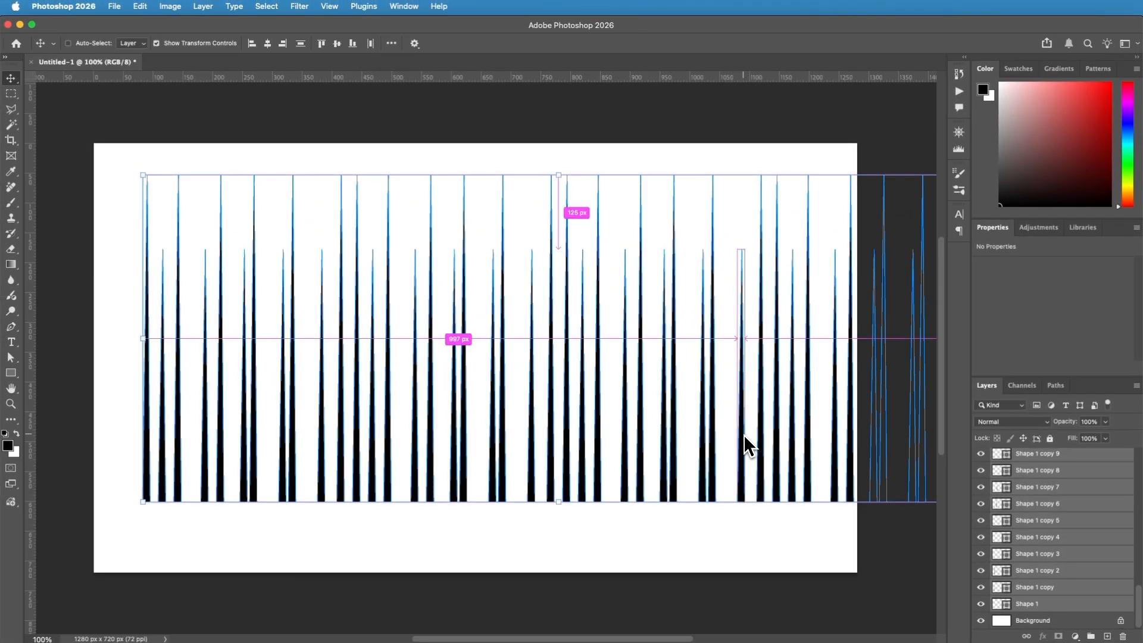
key(super+e)
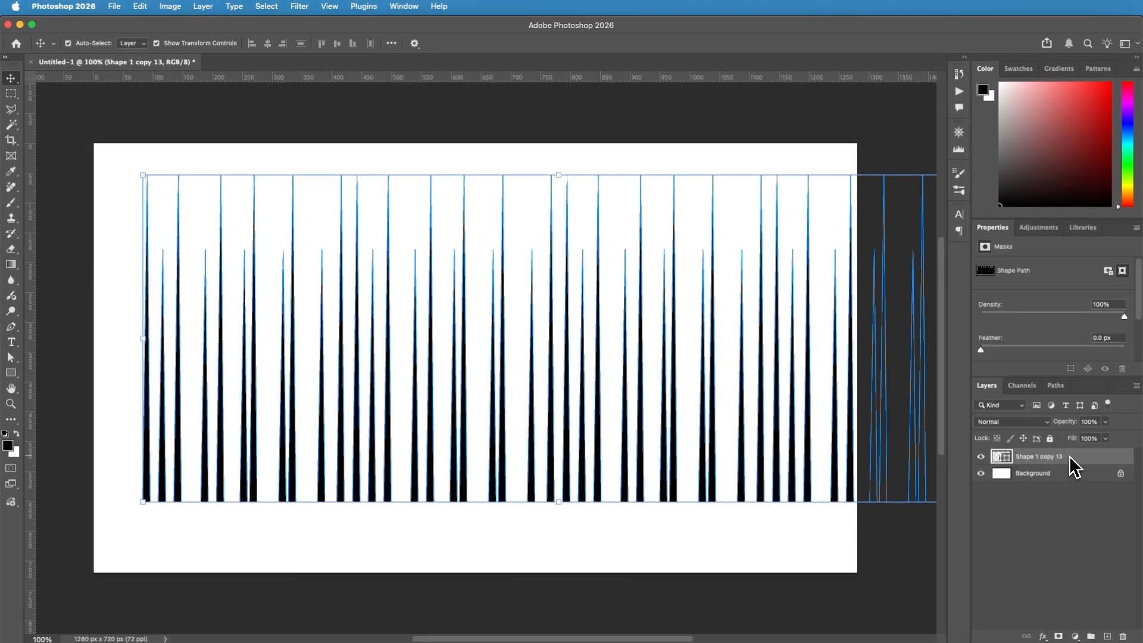
Lower the merged spikes toward the canvas bottom and scale their width to about 92% so they span the full canvas width.
scroll(631, 349, down, 5)
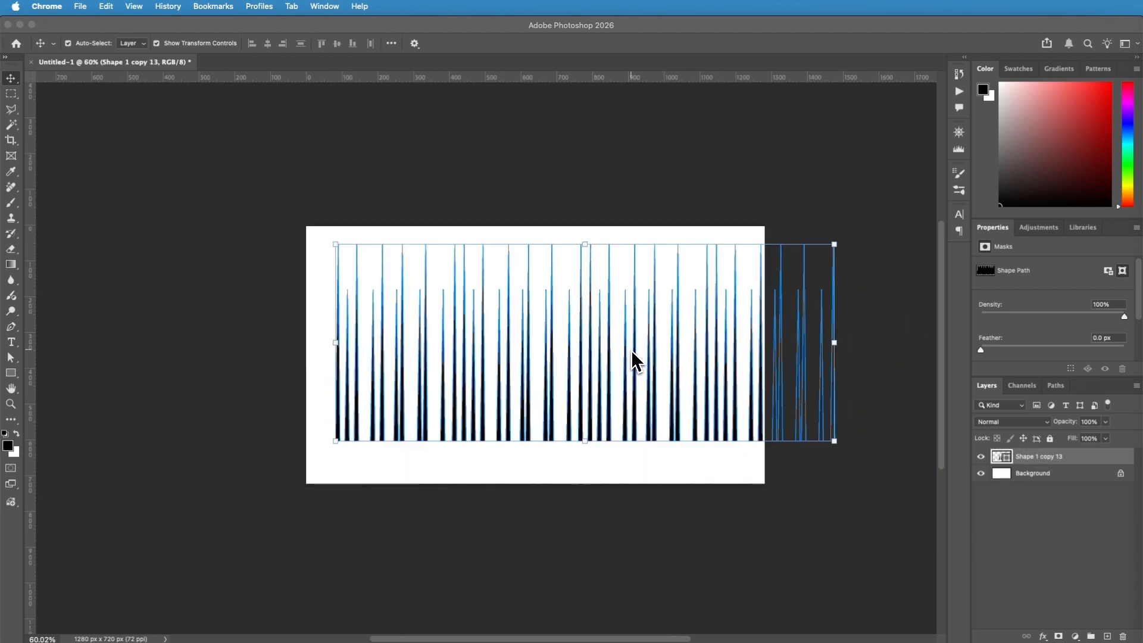
click(844, 354)
drag(834, 342, 765, 347)
drag(665, 360, 655, 392)
drag(749, 373, 759, 374)
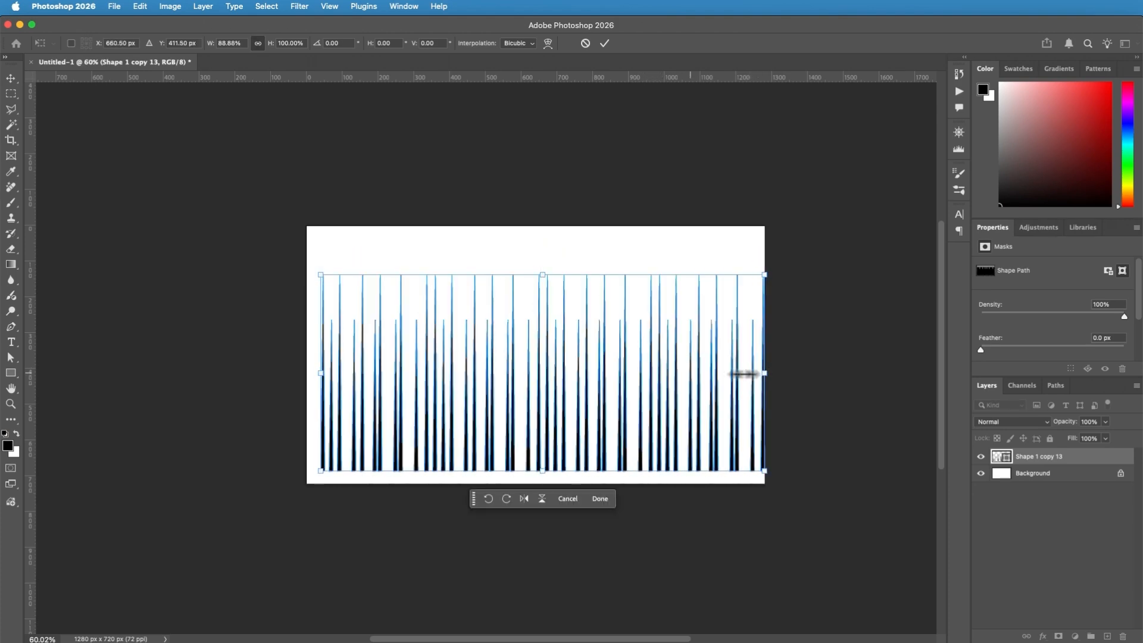
drag(330, 373, 310, 372)
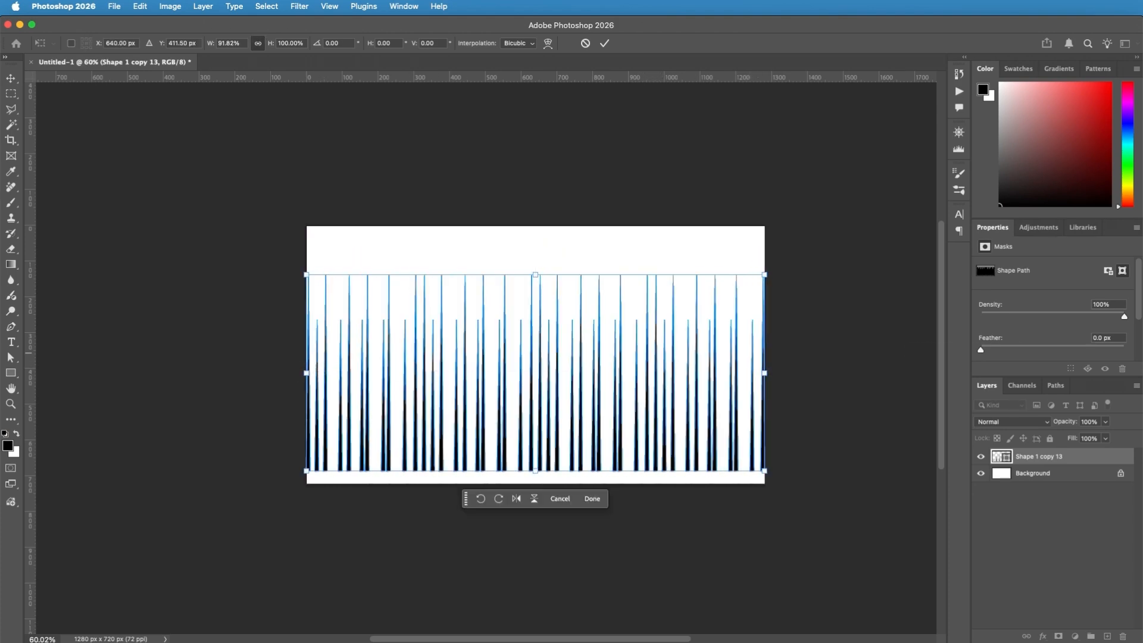
key(super+Tab)
click(608, 50)
click(605, 44)
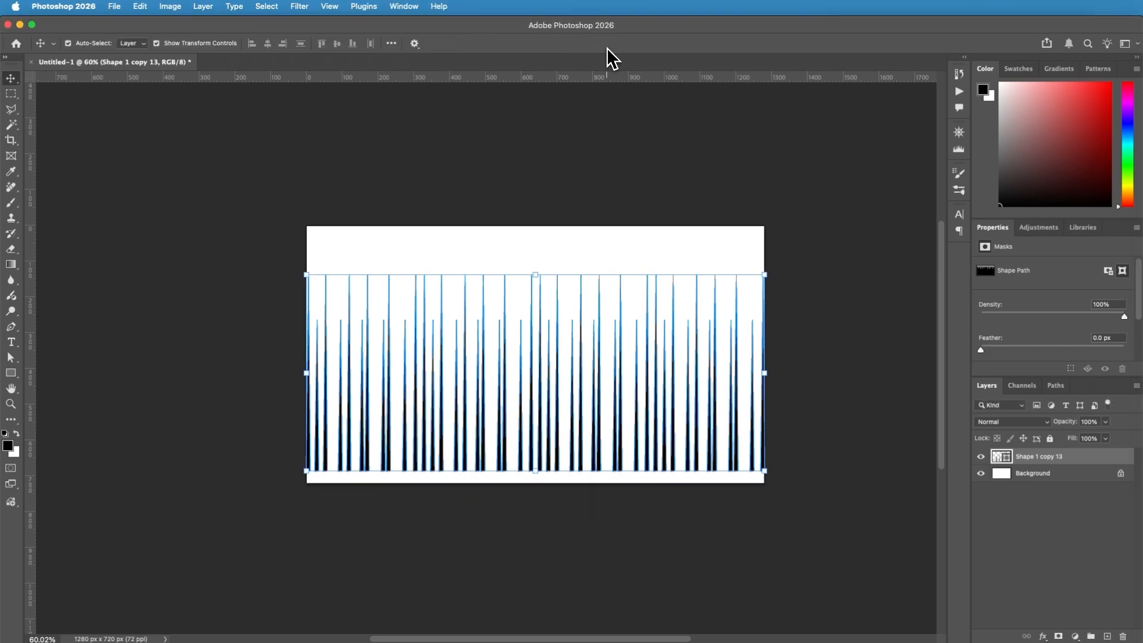
Enlarge the image to 3840 px wide, keeping its proportions linked.
click(173, 7)
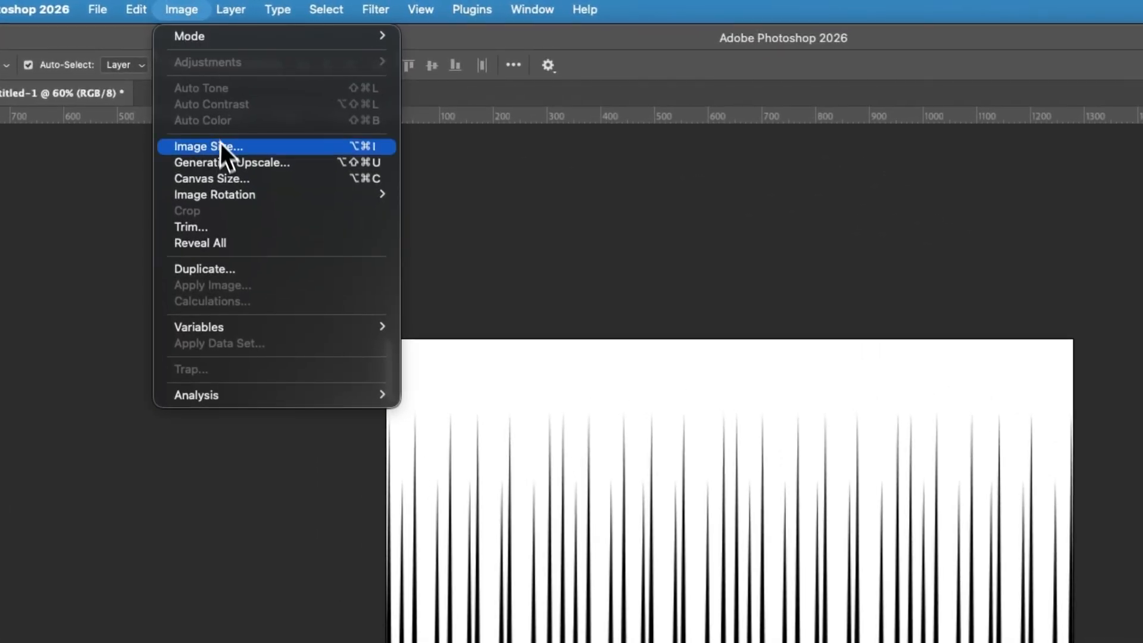
click(213, 140)
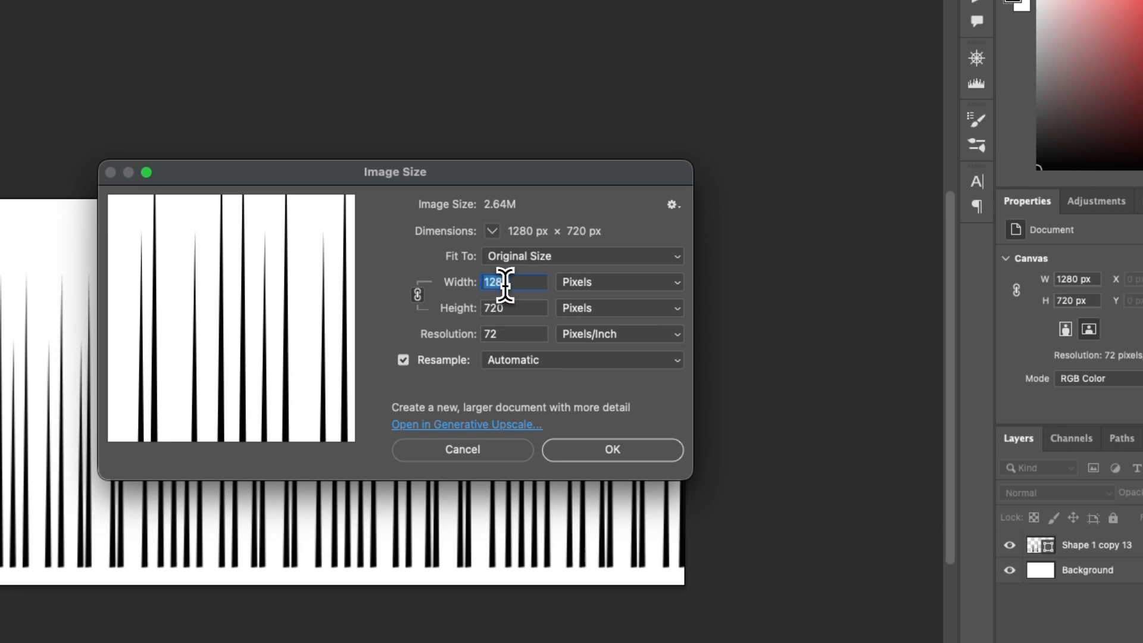
text(3840)
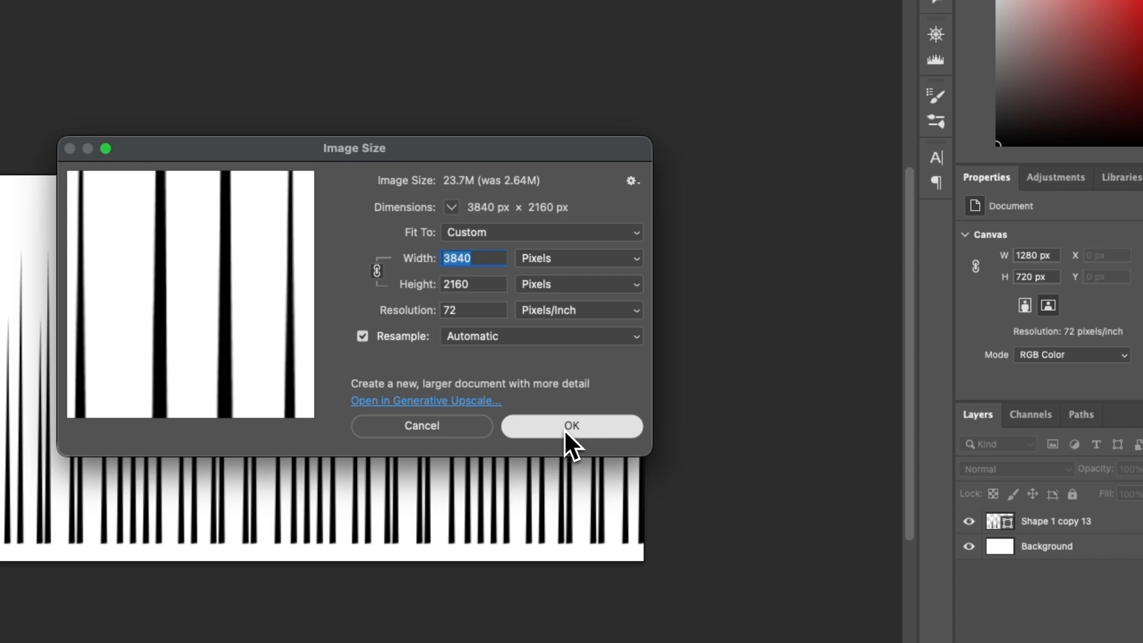
click(601, 452)
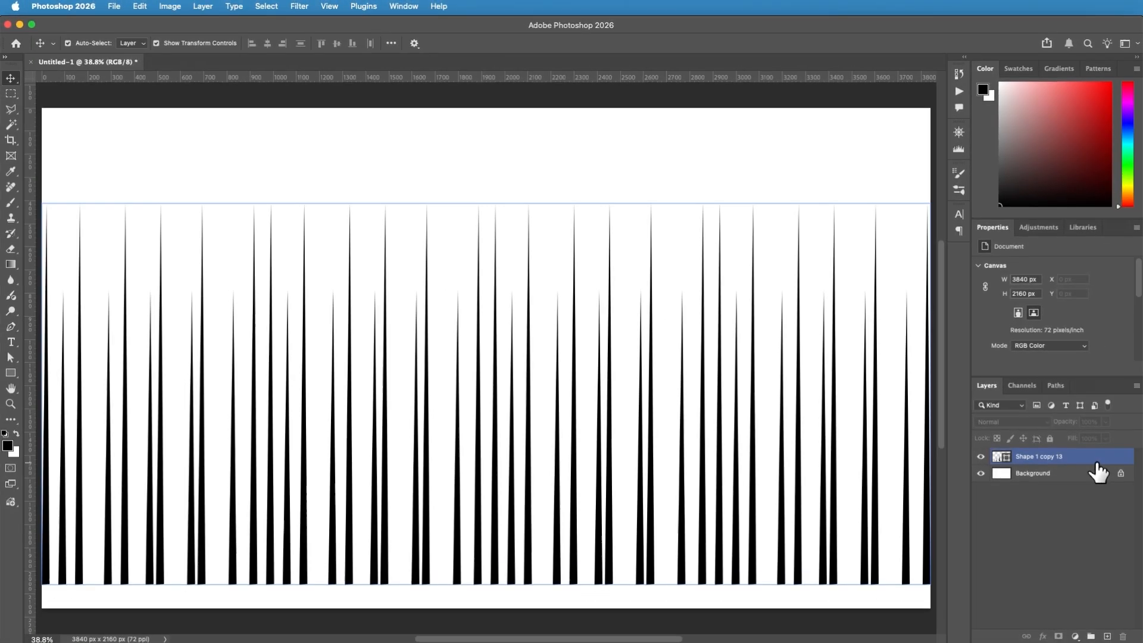
Rasterize the merged spike layer and apply the Polar Coordinates filter to it with Rectangular to Polar.
click(1097, 464)
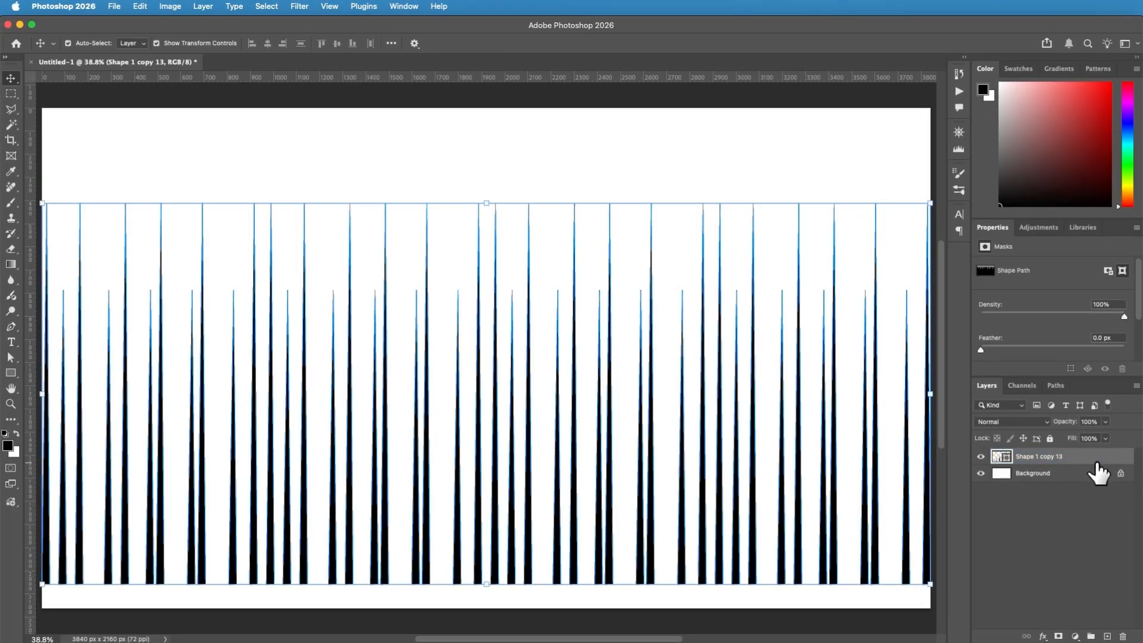
click(299, 6)
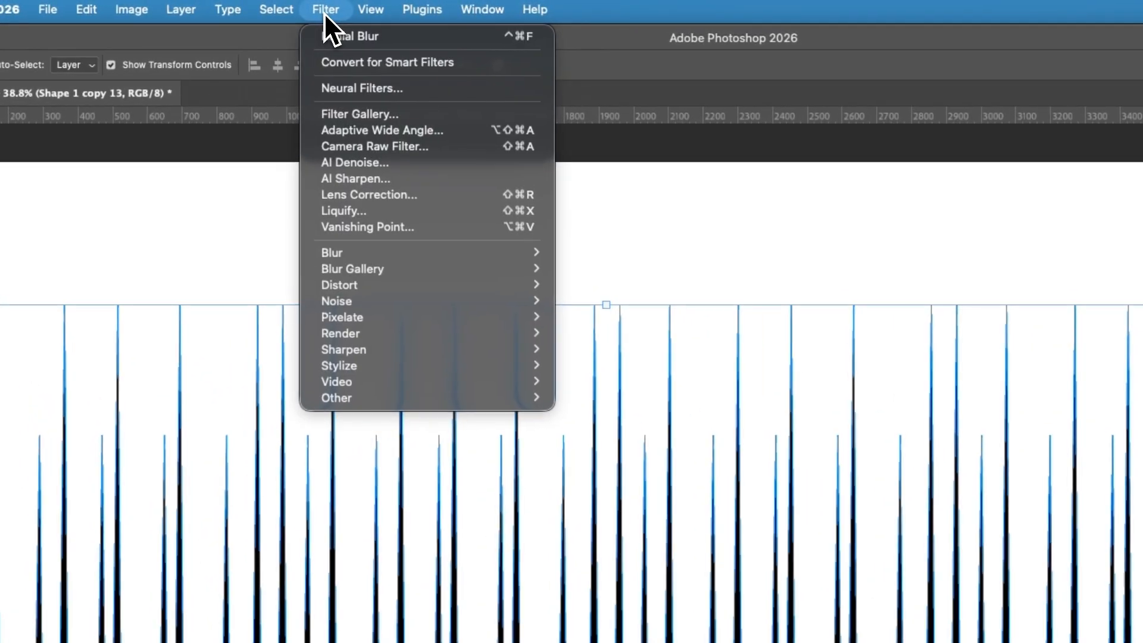
mouse_move(359, 193)
click(659, 323)
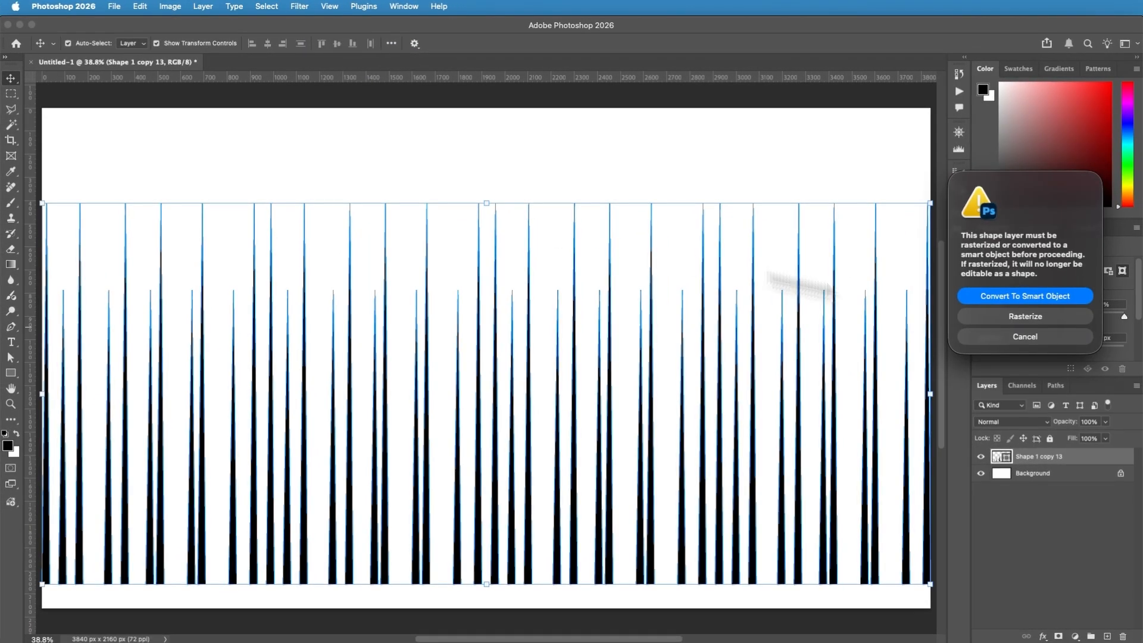
click(1024, 316)
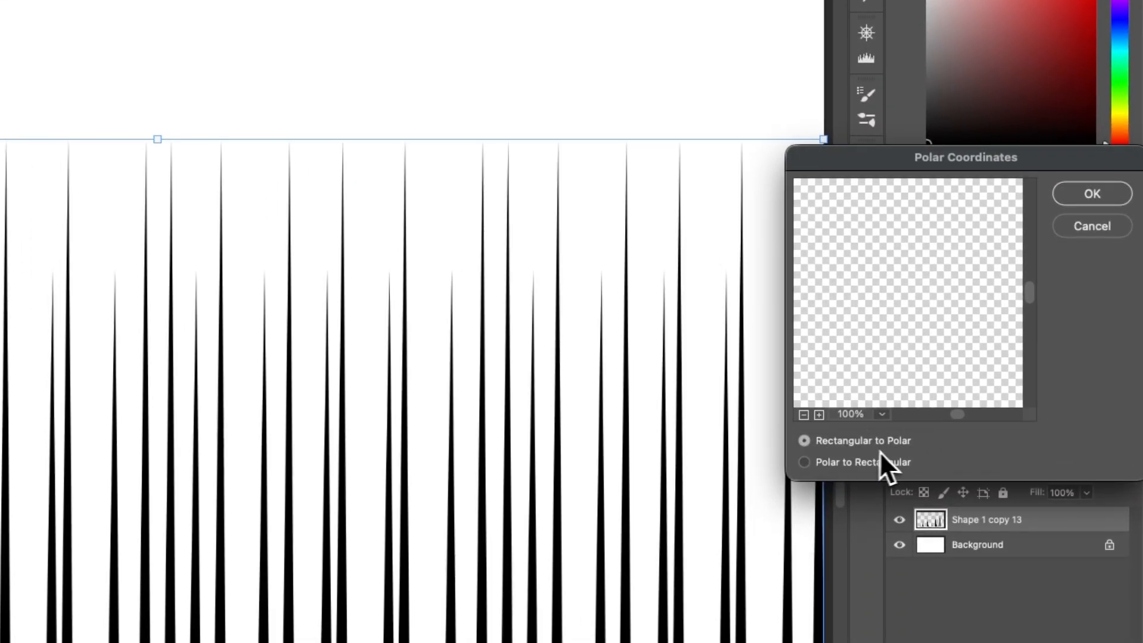
click(1088, 189)
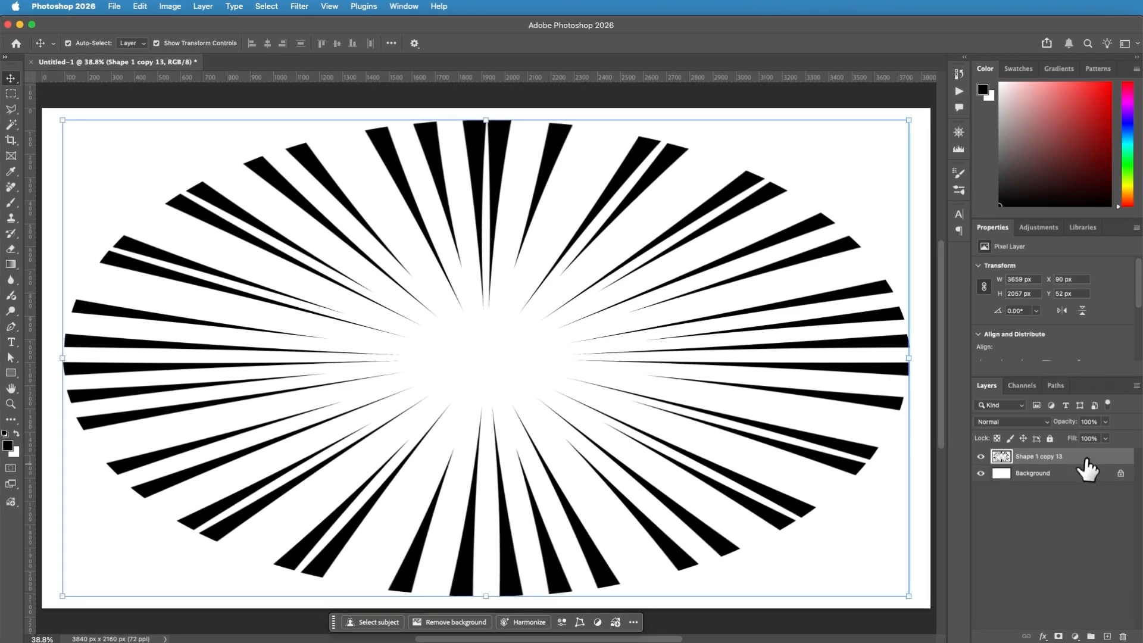
Convert the radial burst layer to a smart object and reduce the image width to 1280 px.
right_click(1087, 458)
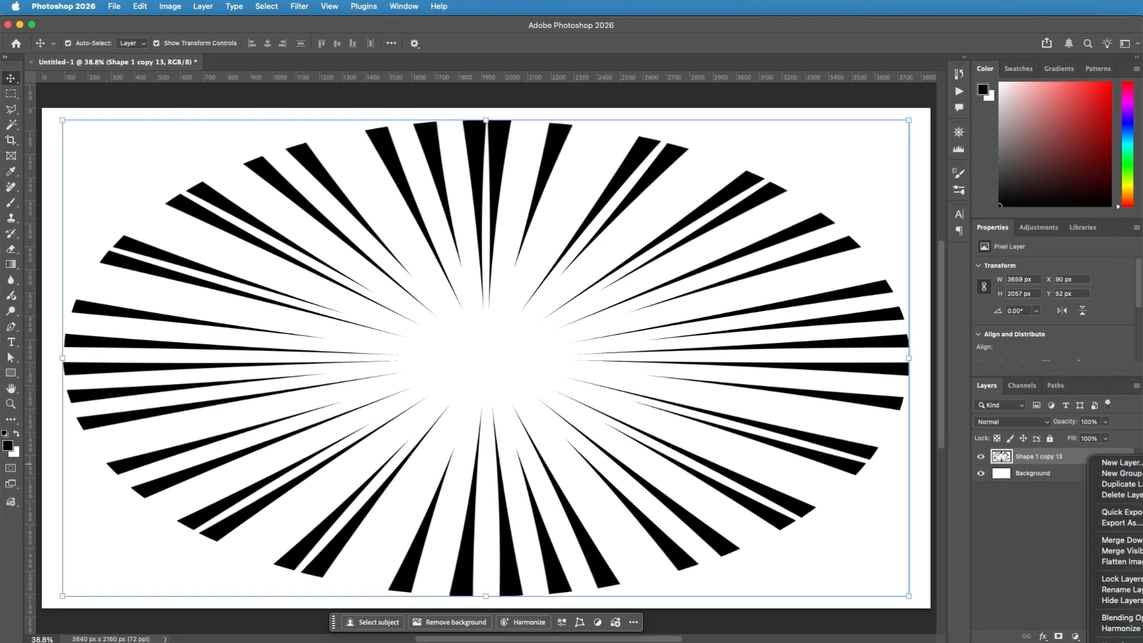
click(1119, 641)
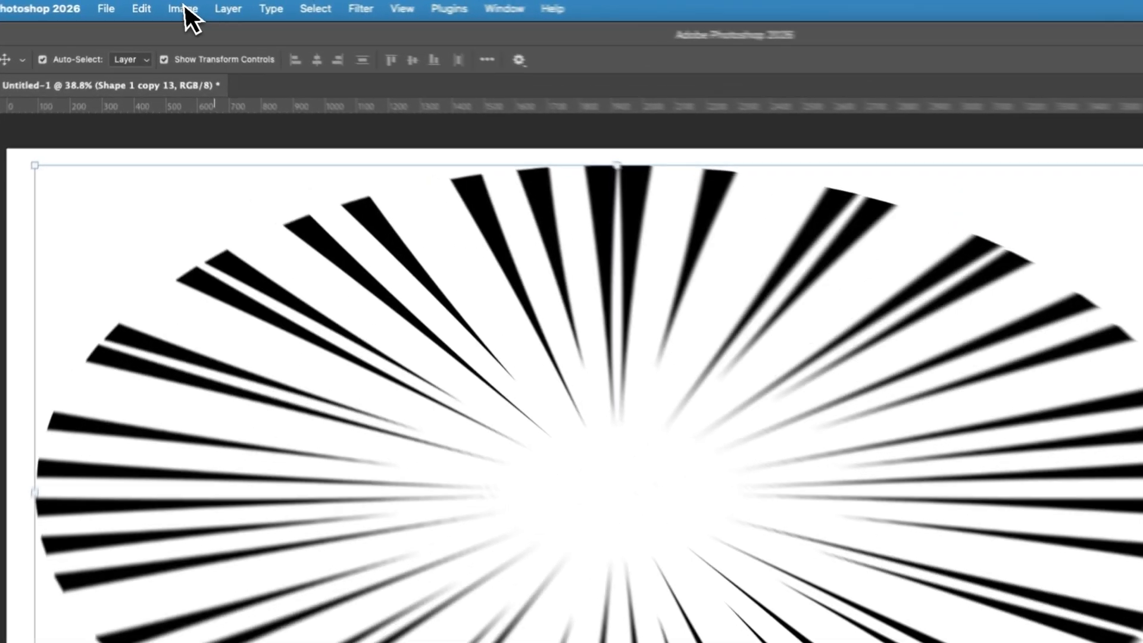
click(169, 5)
click(236, 152)
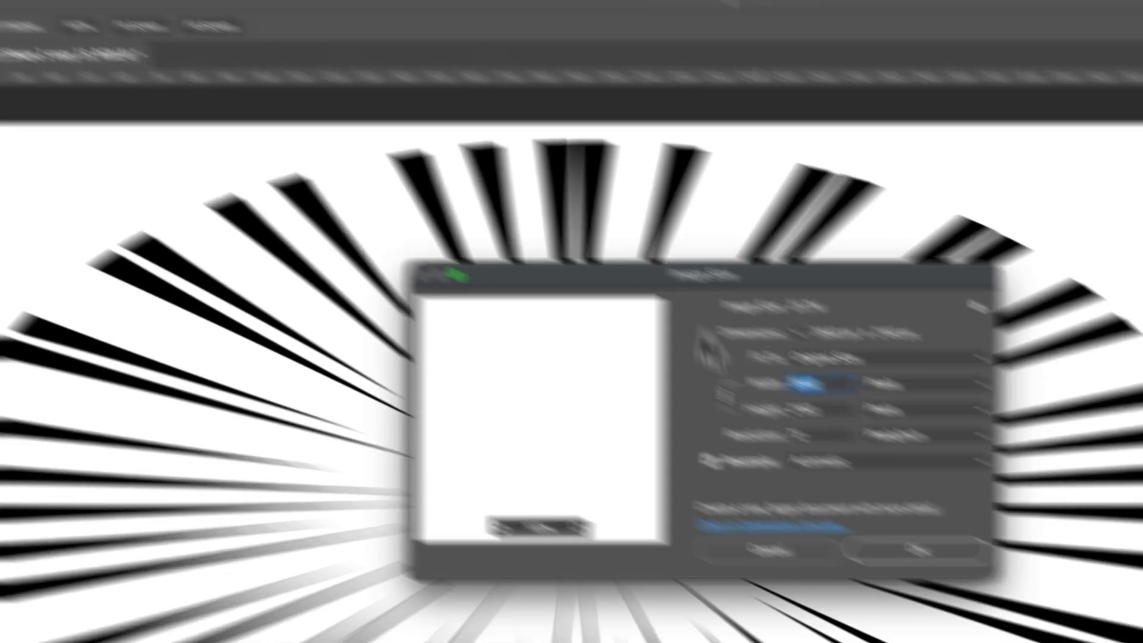
text(1280)
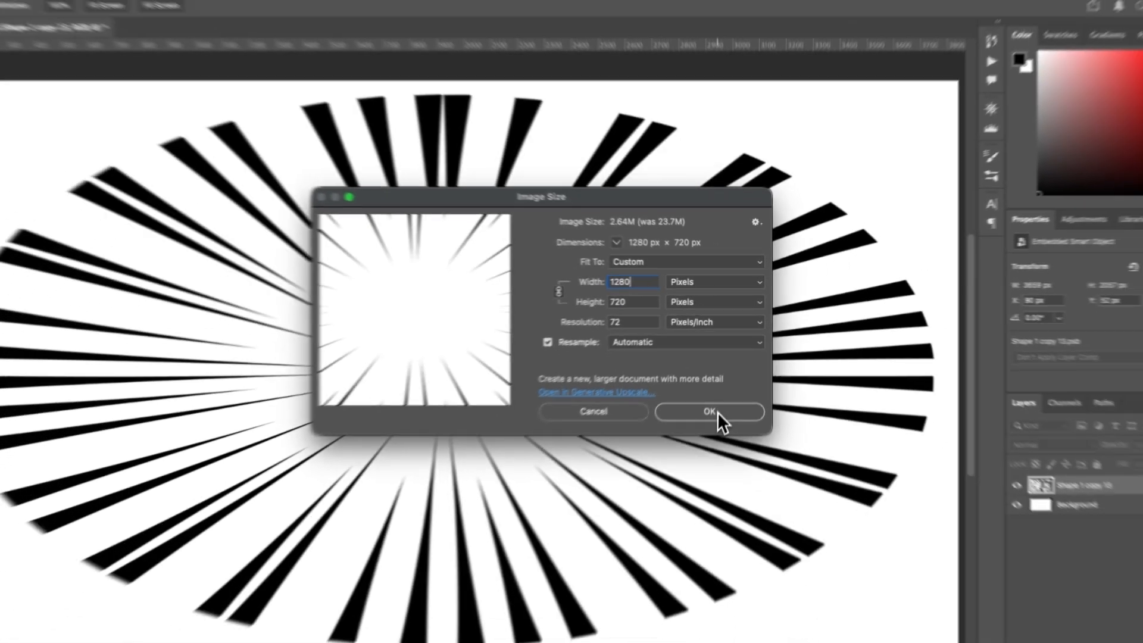
click(695, 450)
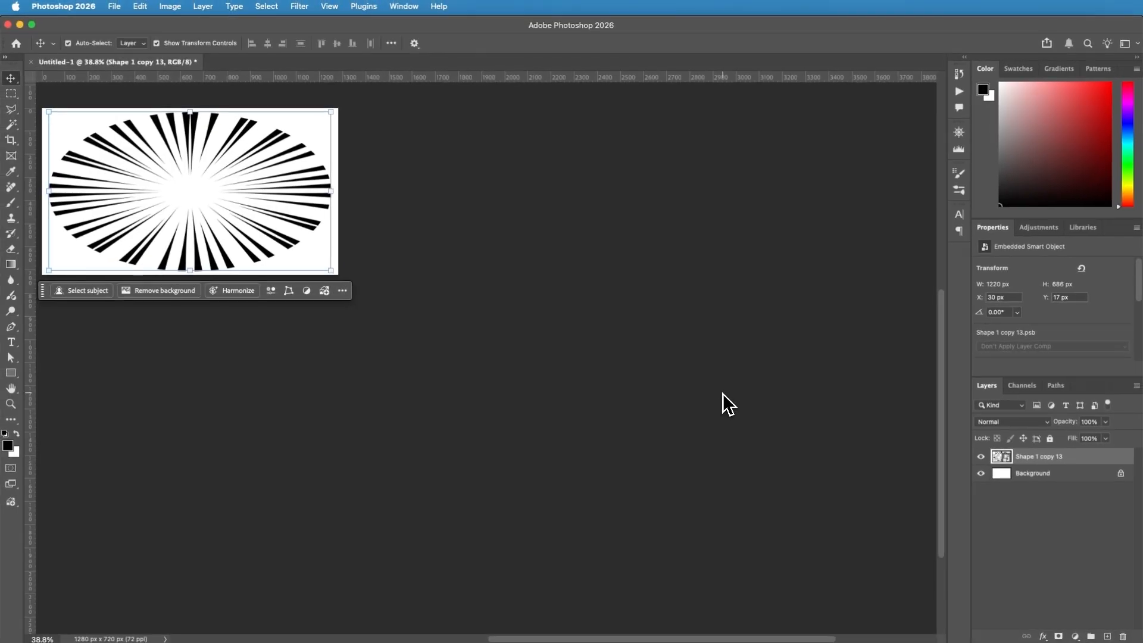
Scale the burst proportionally to about 2670 x 1502 px, centered on the canvas so its outer ends extend past every edge.
key(super+0)
drag(486, 128, 472, 165)
scroll(554, 453, right, 2)
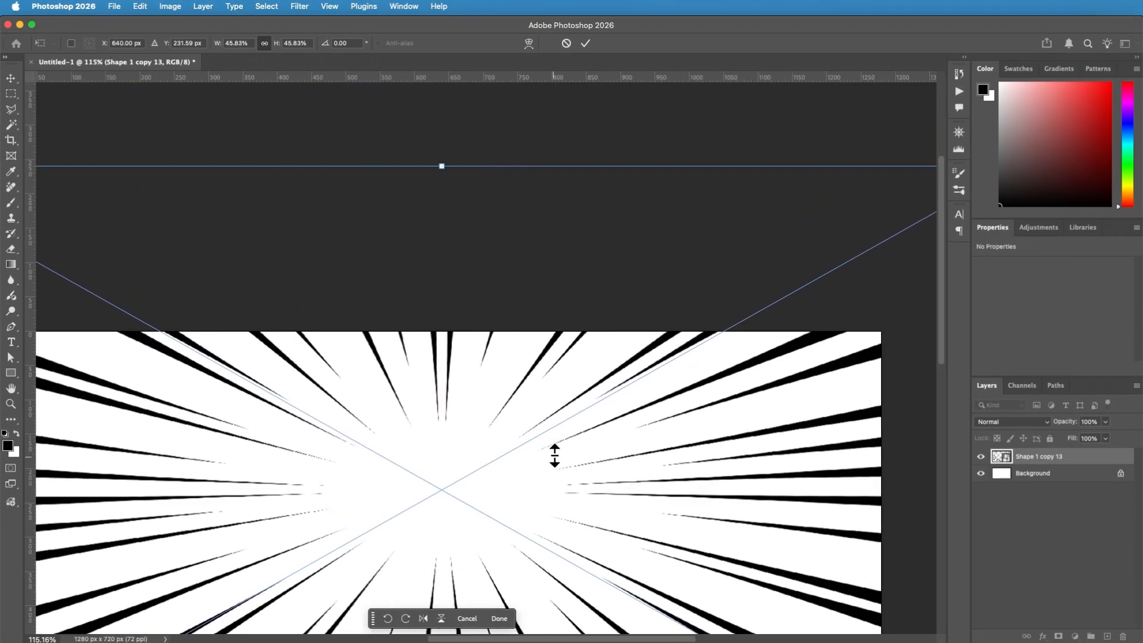
scroll(536, 470, down, 10)
drag(505, 539, 500, 602)
drag(518, 559, 517, 541)
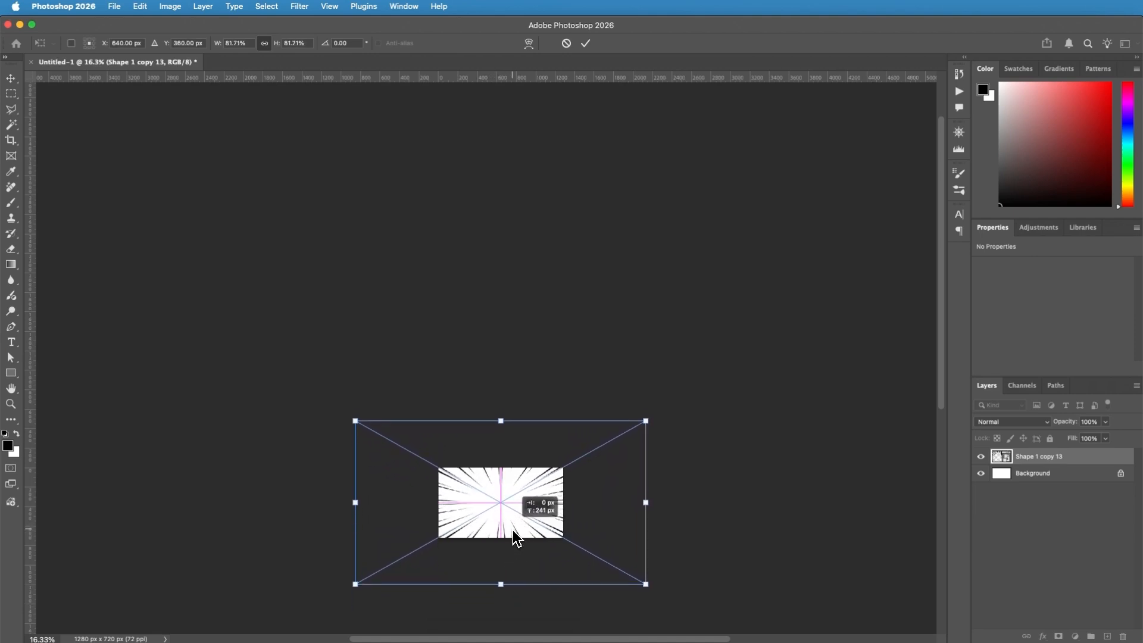
drag(501, 415, 504, 453)
drag(502, 508, 504, 506)
key(Return)
key(super+0)
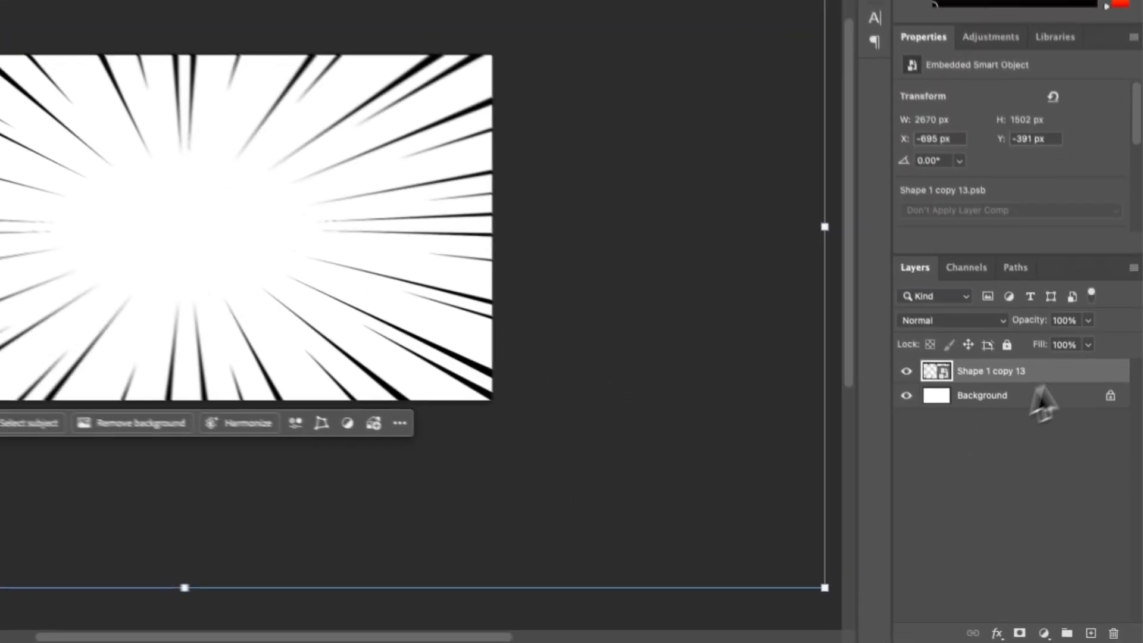
Add a bright cyan-blue Color Overlay (00c6ff) to the burst layer.
double_click(1095, 457)
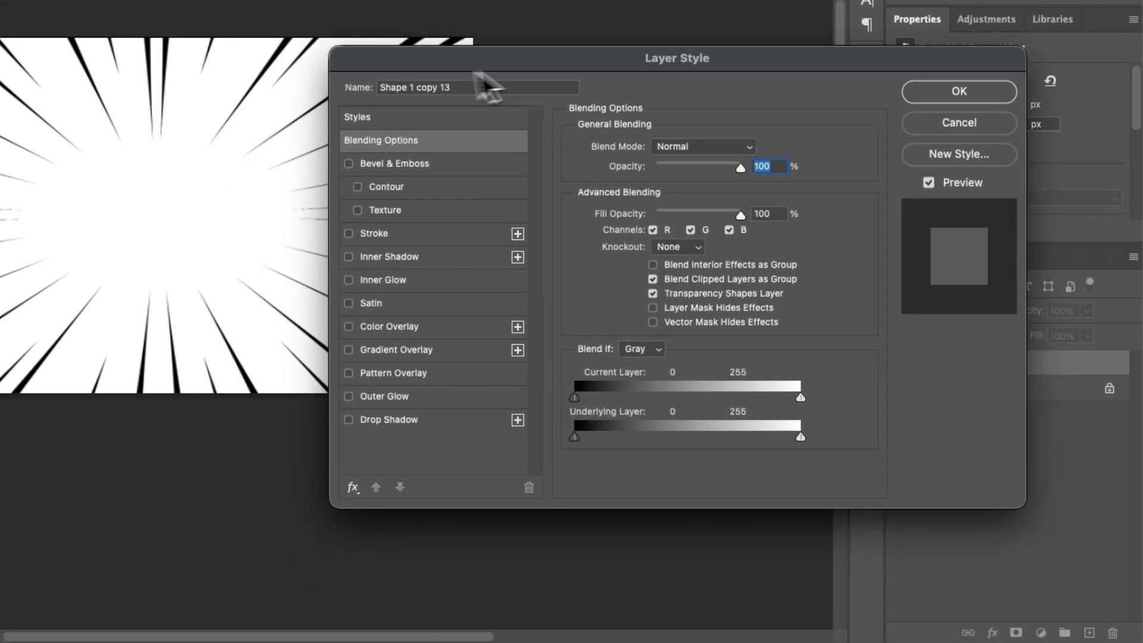
click(360, 331)
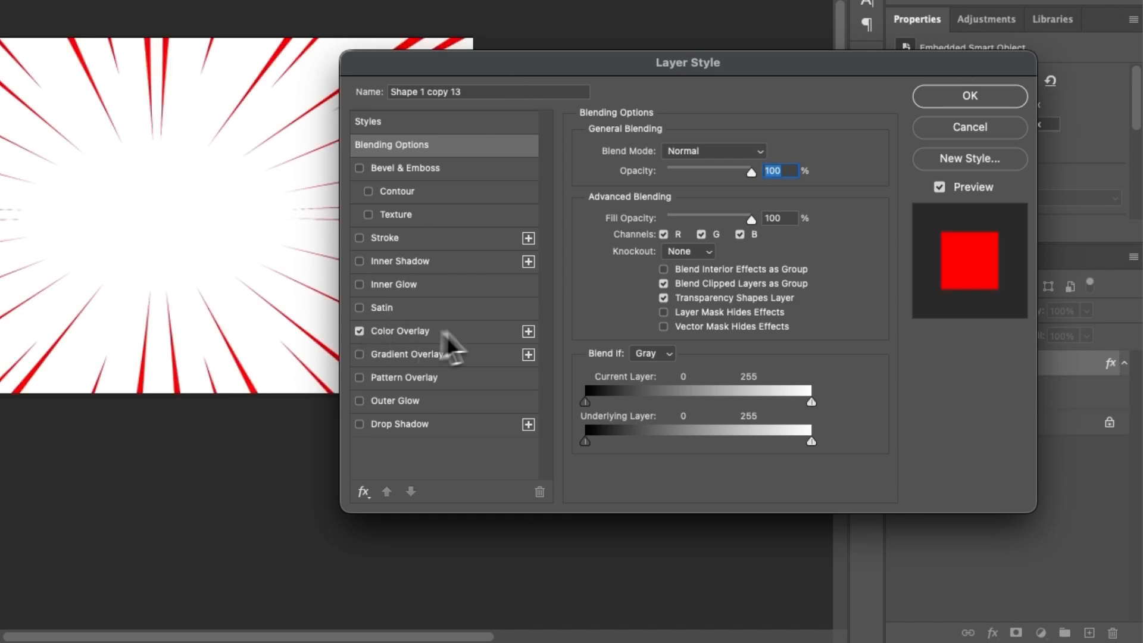
click(464, 330)
click(761, 154)
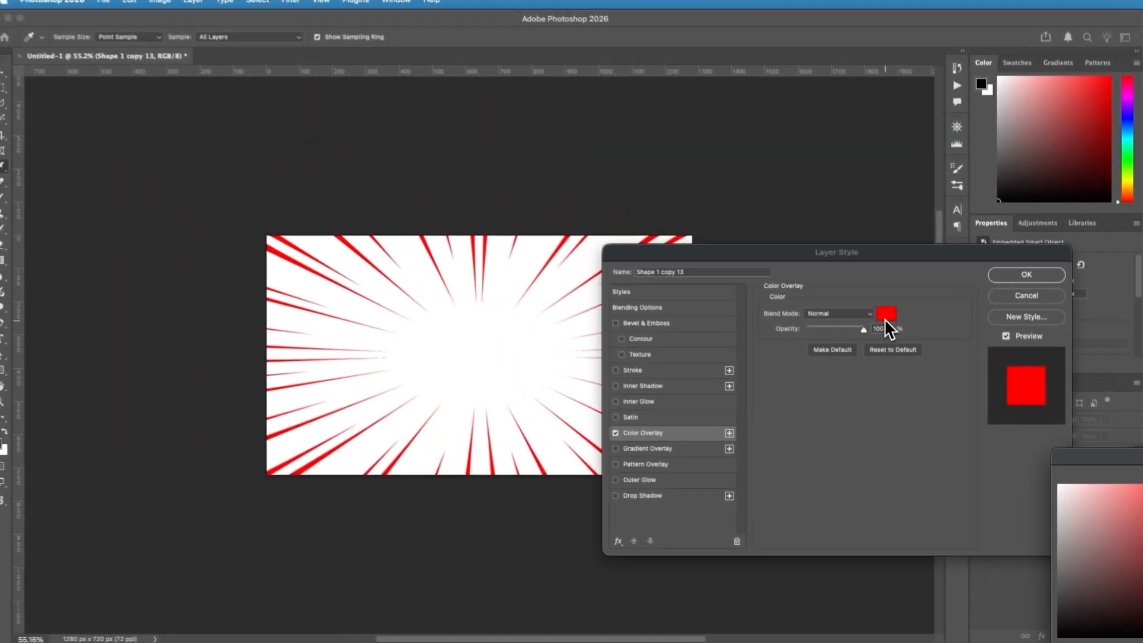
drag(877, 521, 875, 457)
click(981, 379)
click(1025, 274)
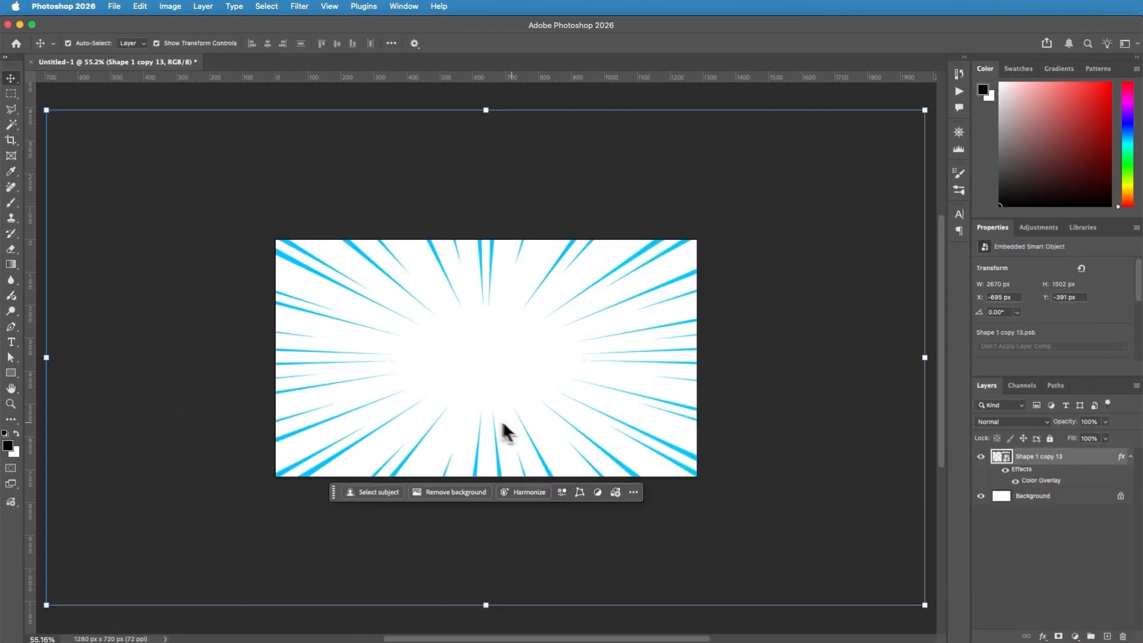
Unlock the white background layer and open its layer style settings.
click(1056, 544)
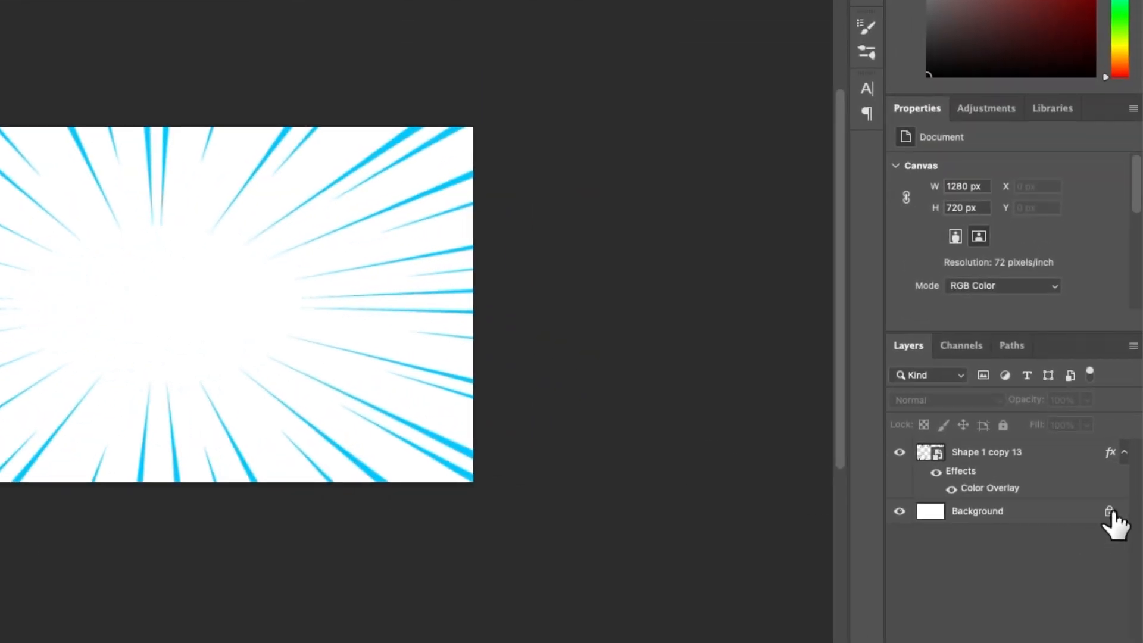
click(1120, 496)
double_click(1065, 523)
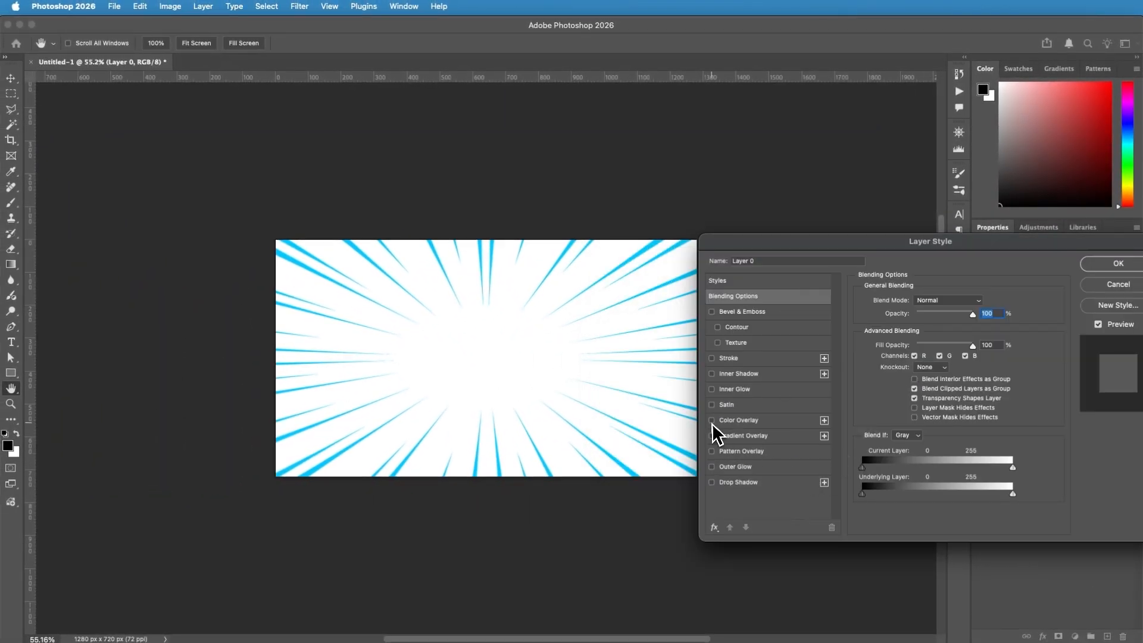
Try a black Color Overlay on the unlocked background layer and switch it off again.
click(711, 422)
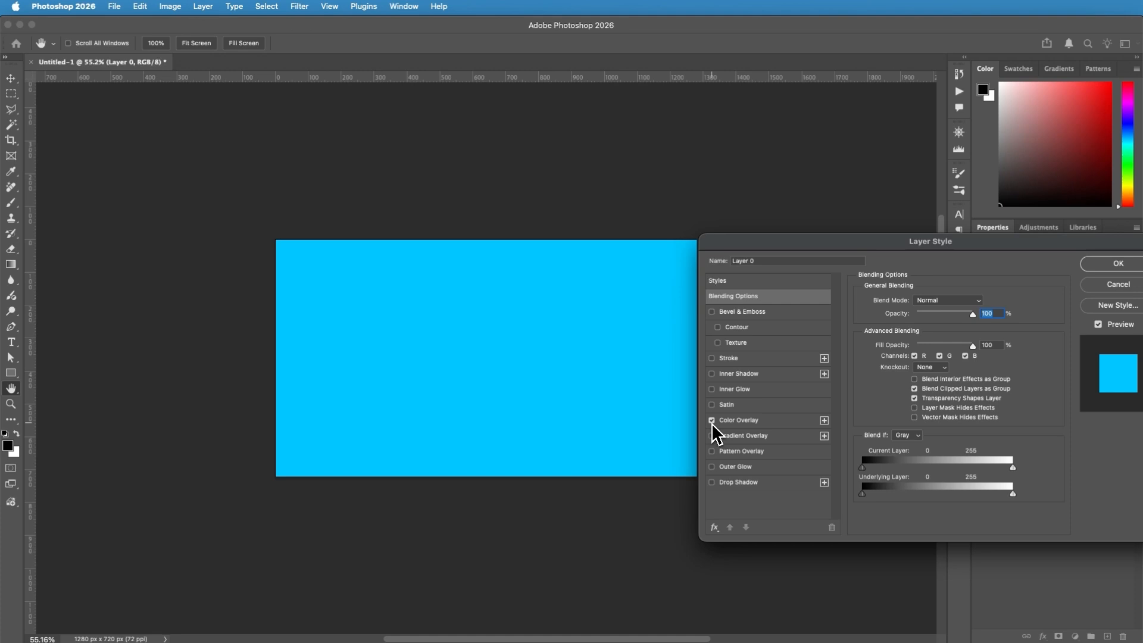
click(763, 420)
click(974, 304)
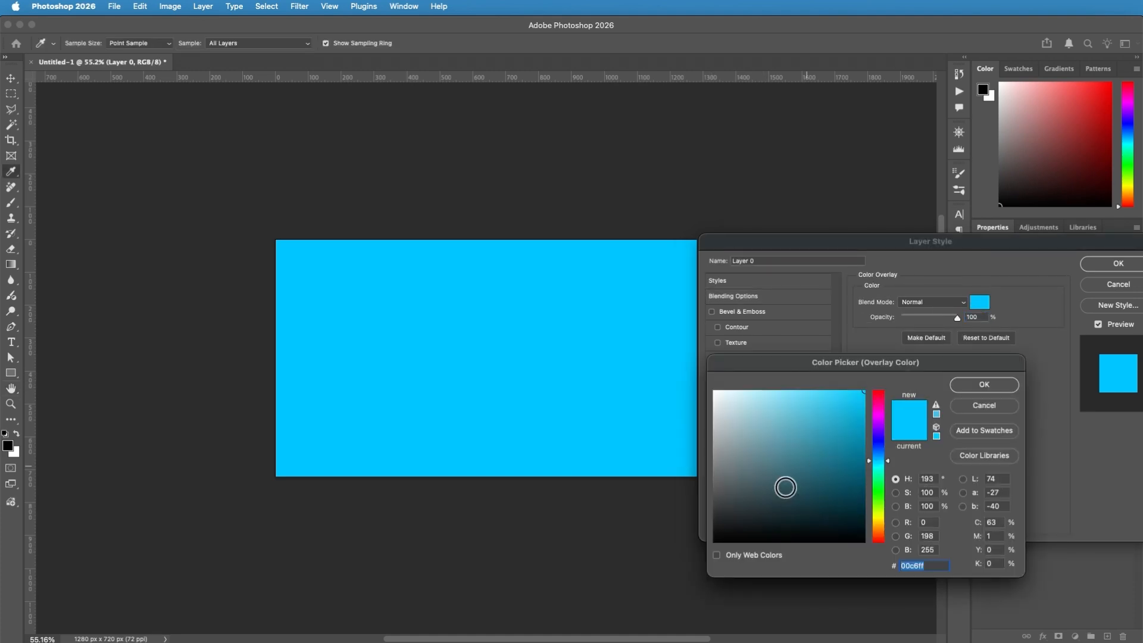
drag(786, 487, 623, 616)
click(964, 390)
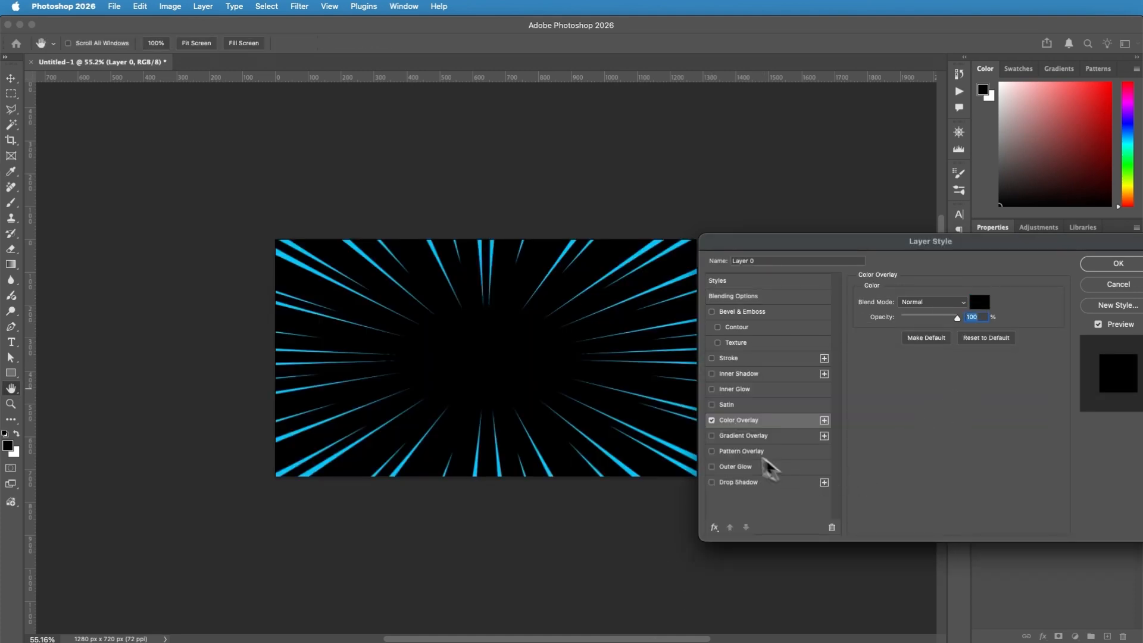
click(712, 420)
Give the background layer a reversed radial black-and-white Gradient Overlay with white at the center, and lower its opacity.
click(712, 435)
click(751, 439)
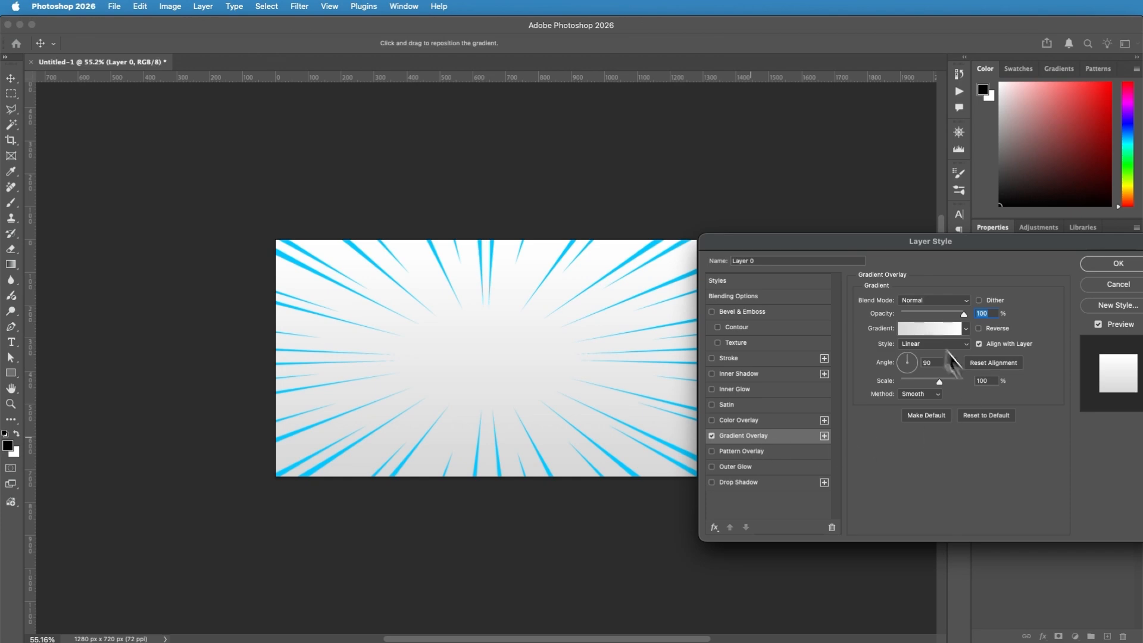
click(925, 332)
click(857, 324)
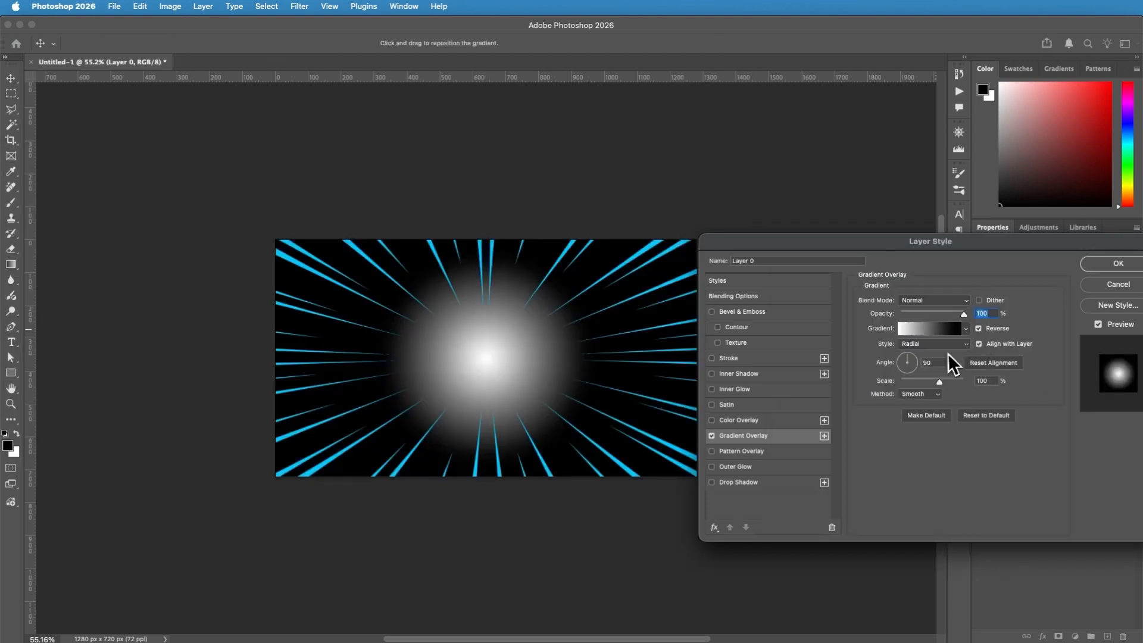
drag(963, 314, 949, 311)
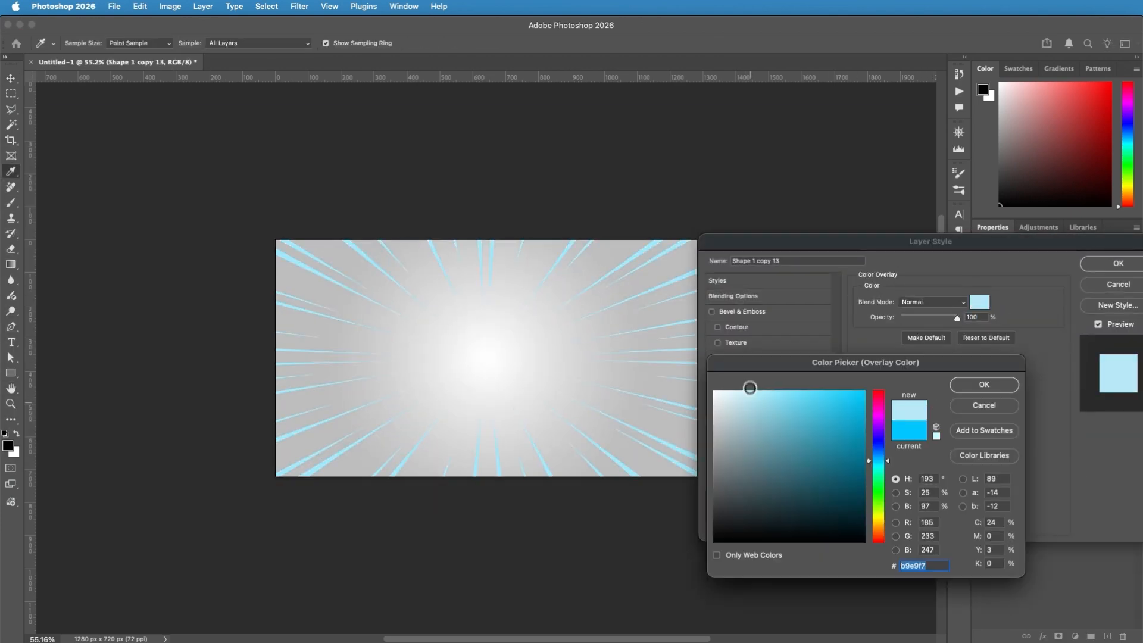
Change the burst layer's Color Overlay to a pale blue and deselect the layer.
key(Return)
key(Return)
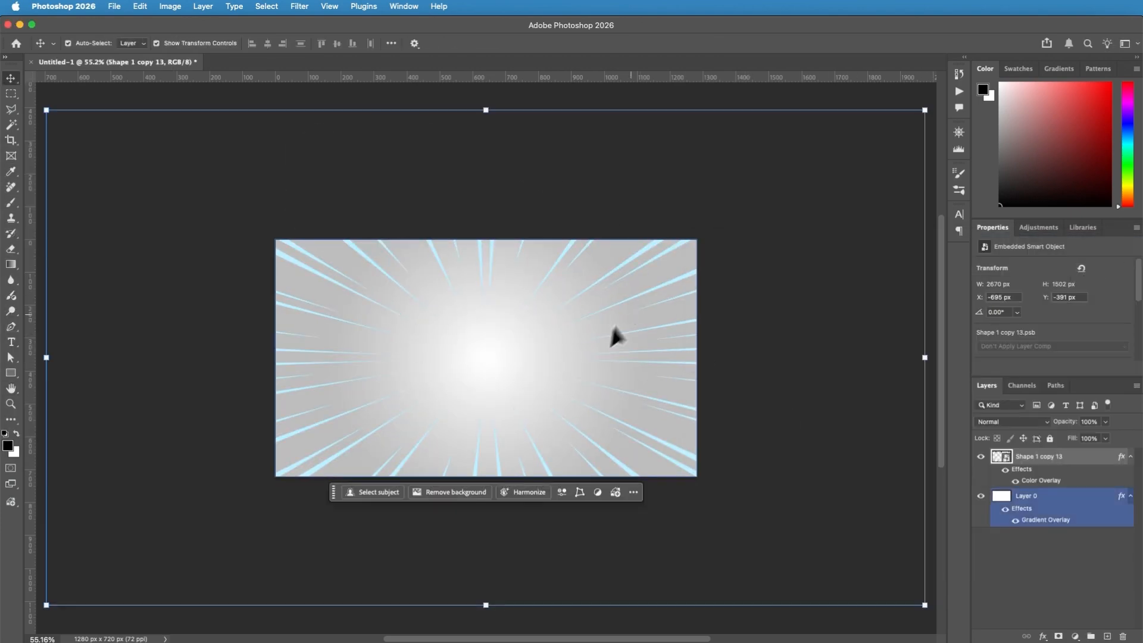
click(768, 387)
click(544, 372)
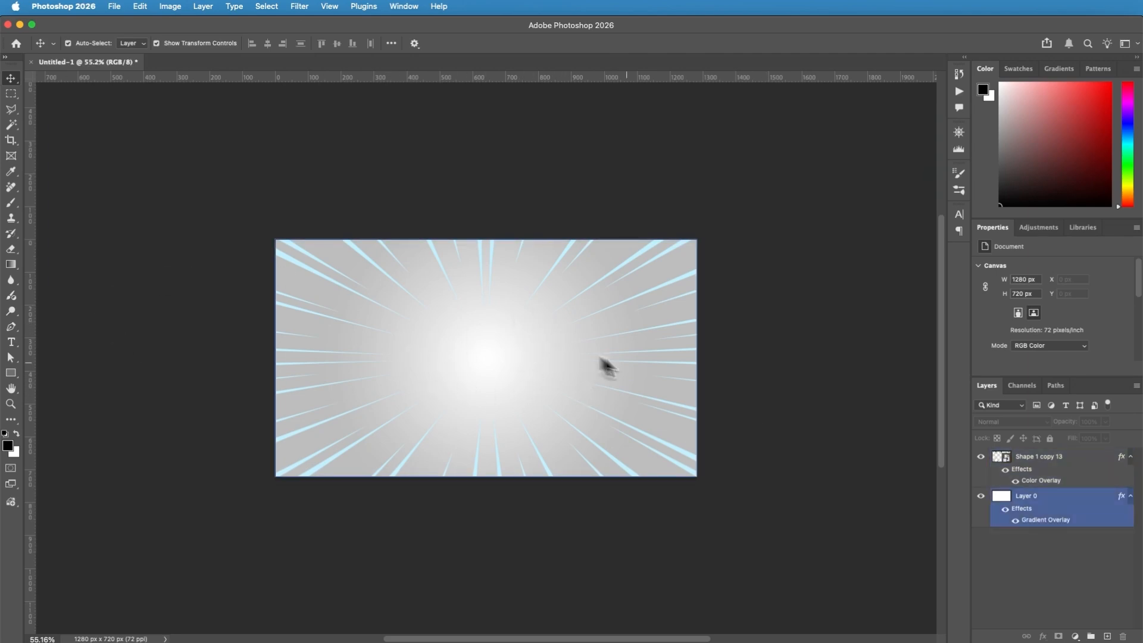
click(690, 376)
click(724, 355)
click(619, 298)
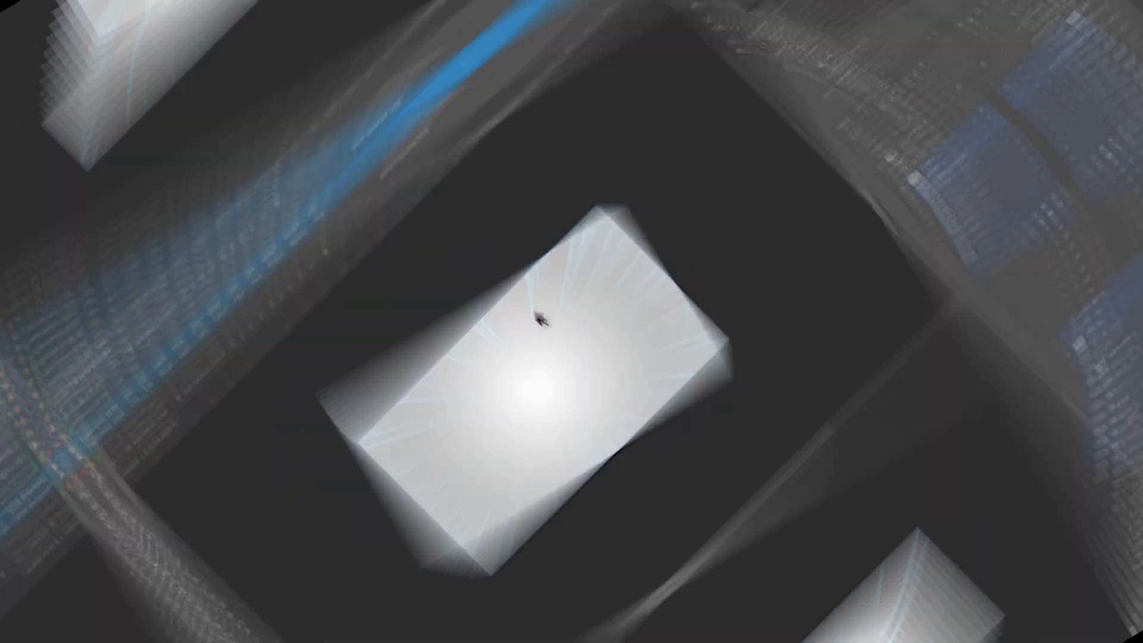